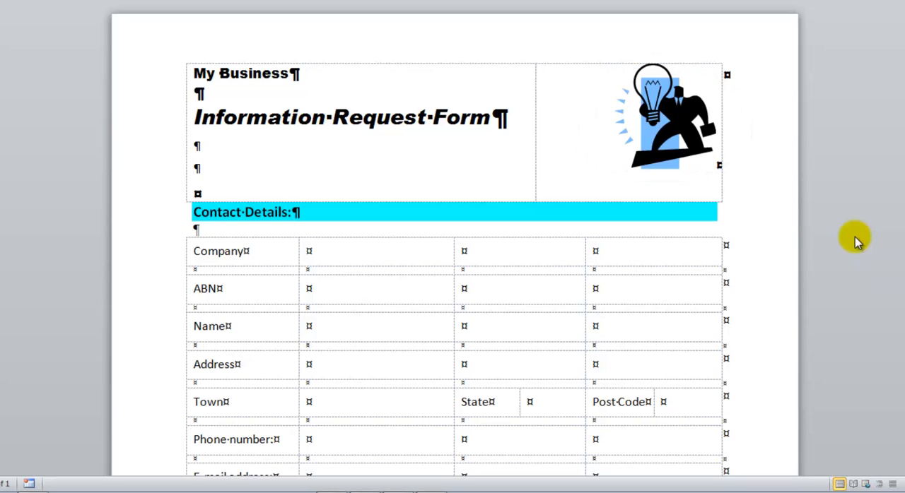
# Examine the Word form's layout, from the contact details table through the information questions to the closing submission text.
pyautogui.scroll(-1, 855, 237)
pyautogui.scroll(-1, 855, 237)
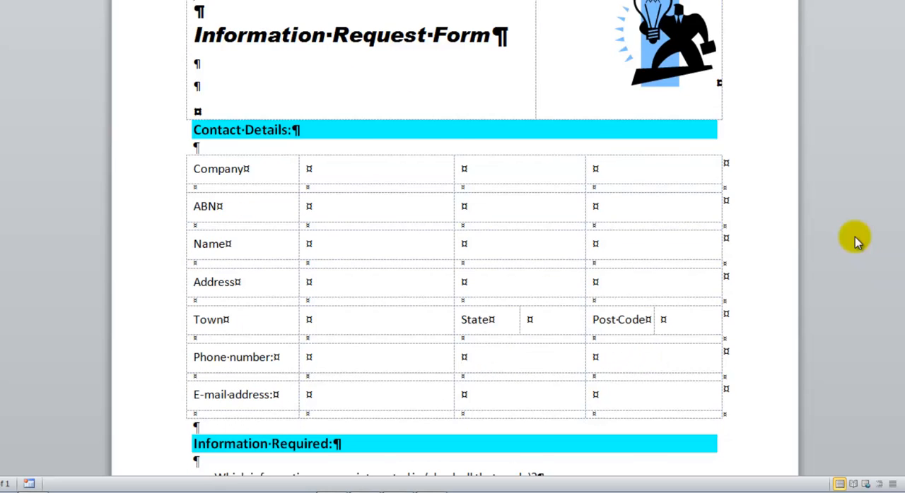
pyautogui.scroll(-1, 854, 237)
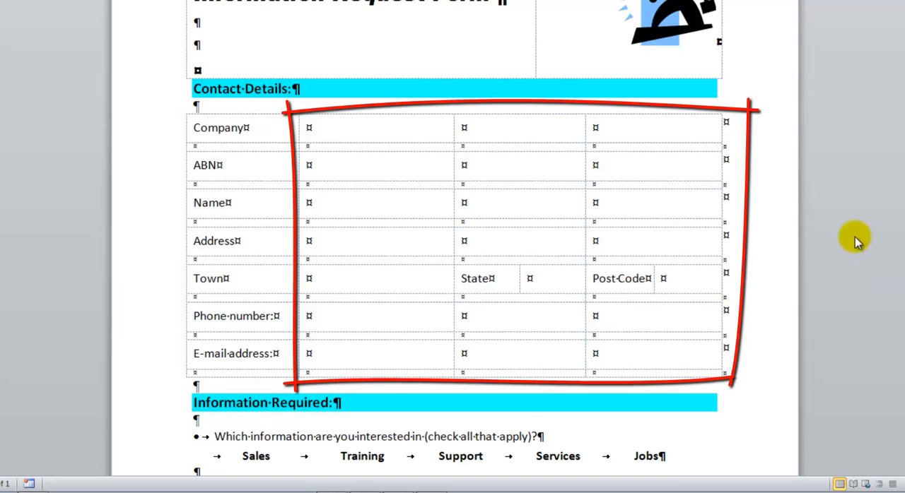
pyautogui.scroll(-1, 855, 237)
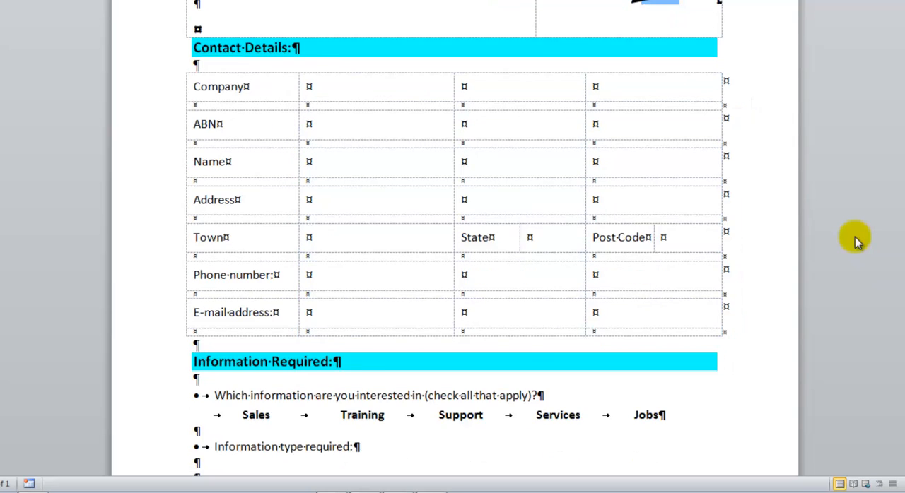
pyautogui.scroll(-6, 855, 237)
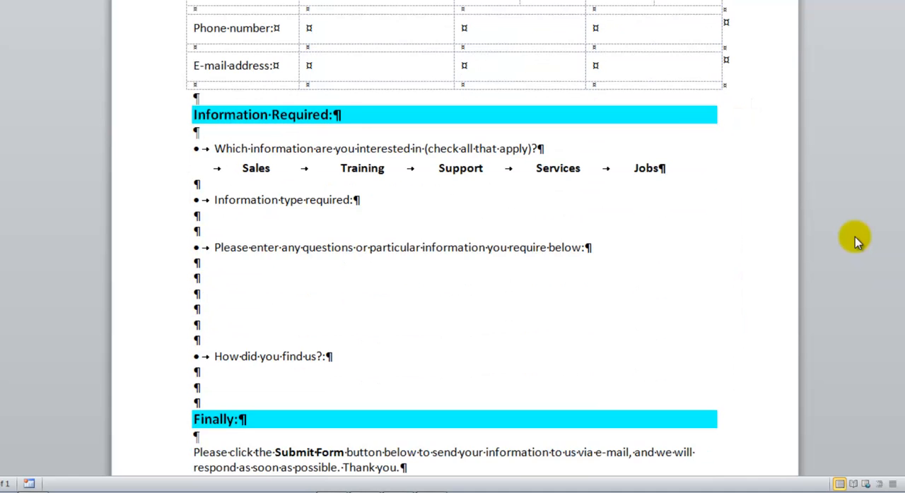
pyautogui.scroll(-1, 855, 236)
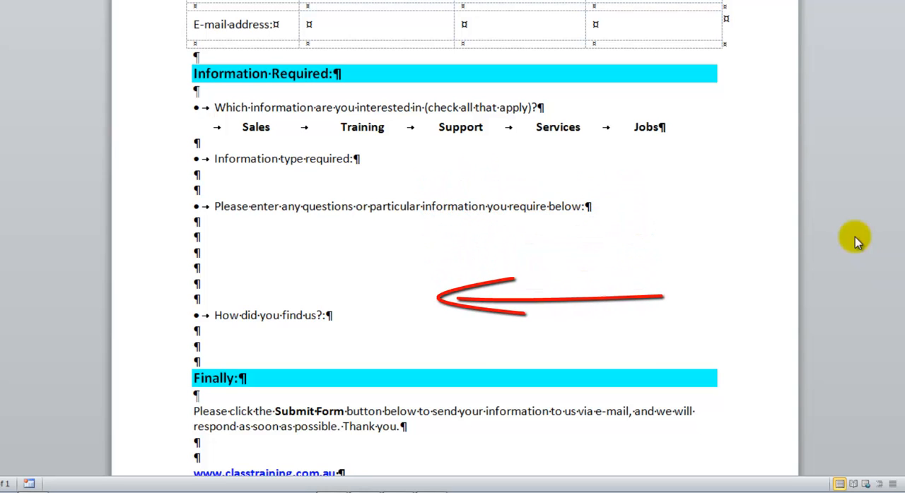
pyautogui.scroll(-2, 855, 237)
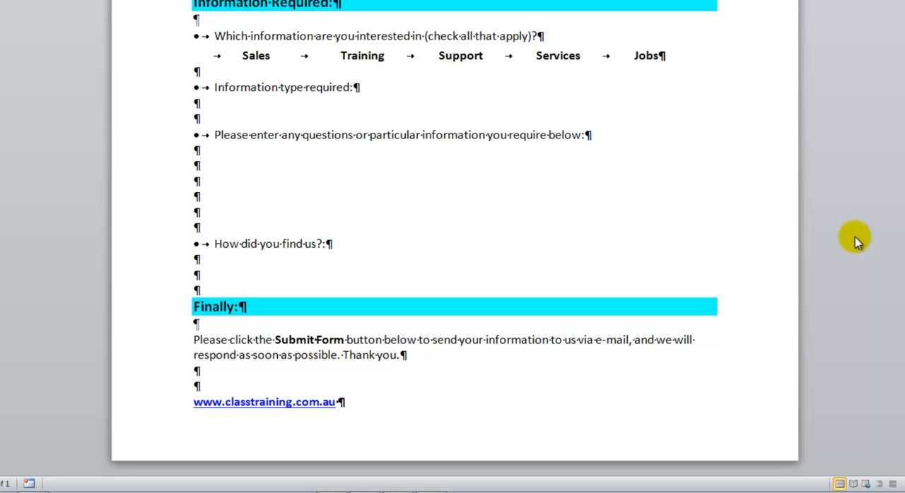
pyautogui.scroll(4, 855, 237)
pyautogui.scroll(8, 854, 237)
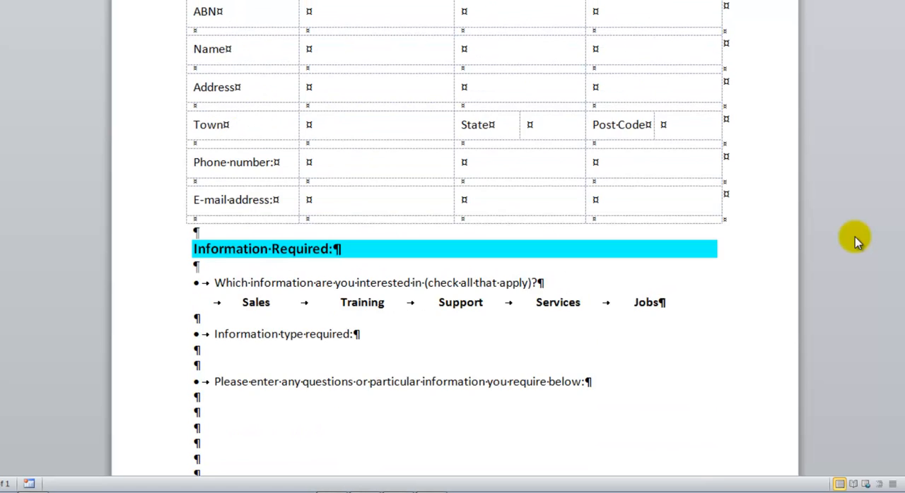
pyautogui.scroll(1, 854, 237)
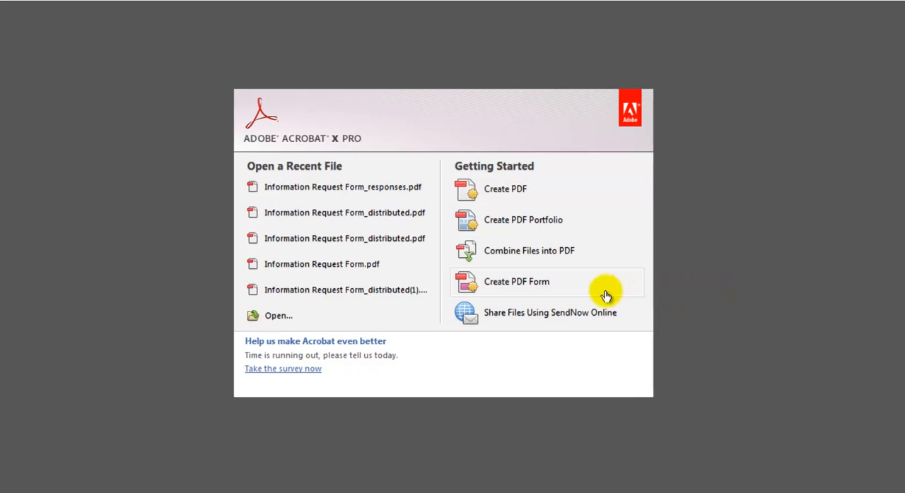
# Switch to Adobe Acrobat X Pro and create a PDF form from the existing file Information Request Form.doc.
pyautogui.click(523, 296)
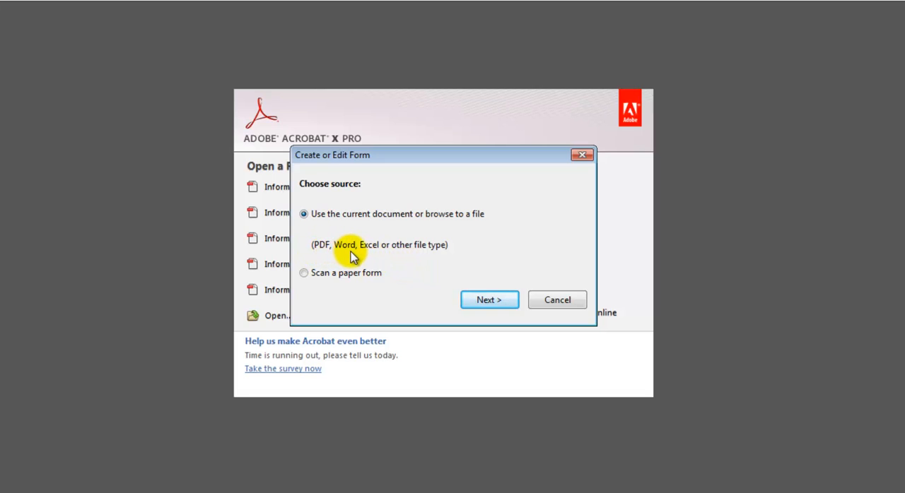
pyautogui.click(499, 302)
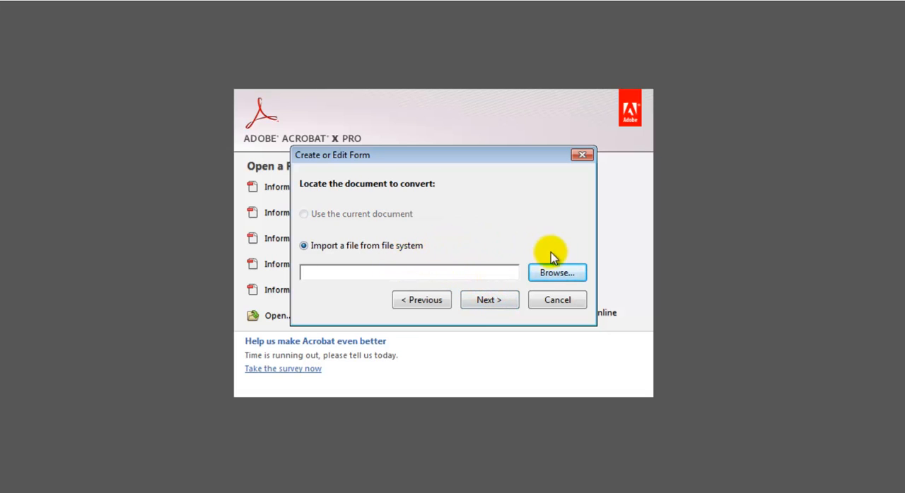
pyautogui.click(560, 274)
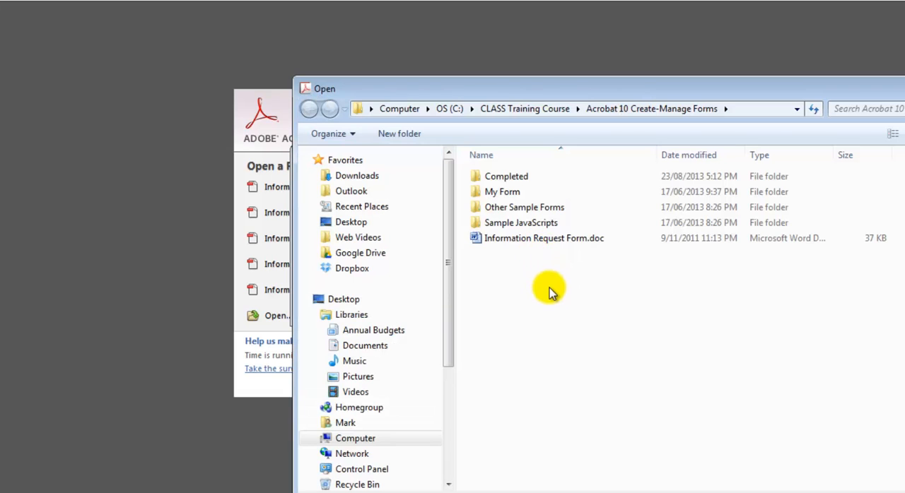
pyautogui.doubleClick(537, 240)
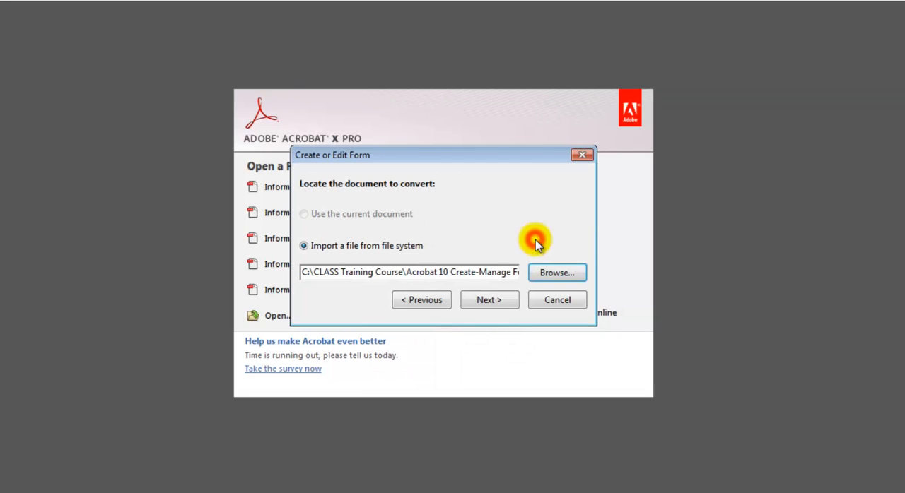
pyautogui.click(490, 300)
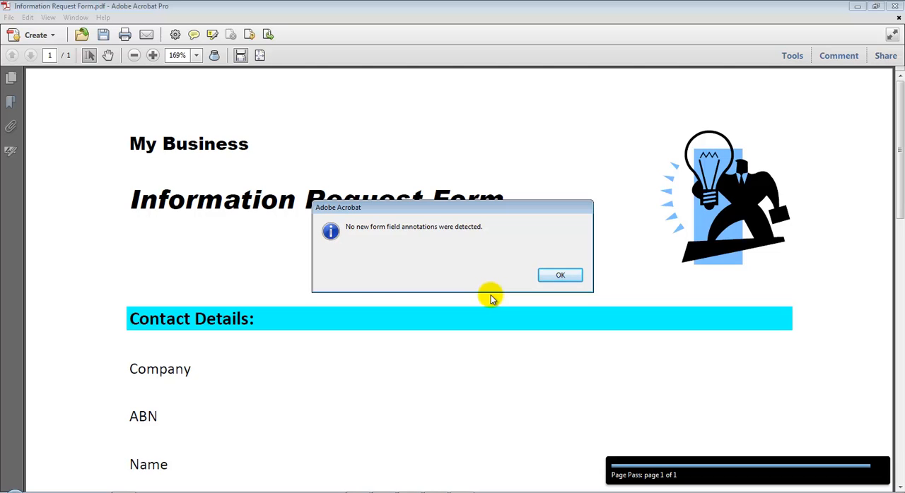
pyautogui.click(560, 277)
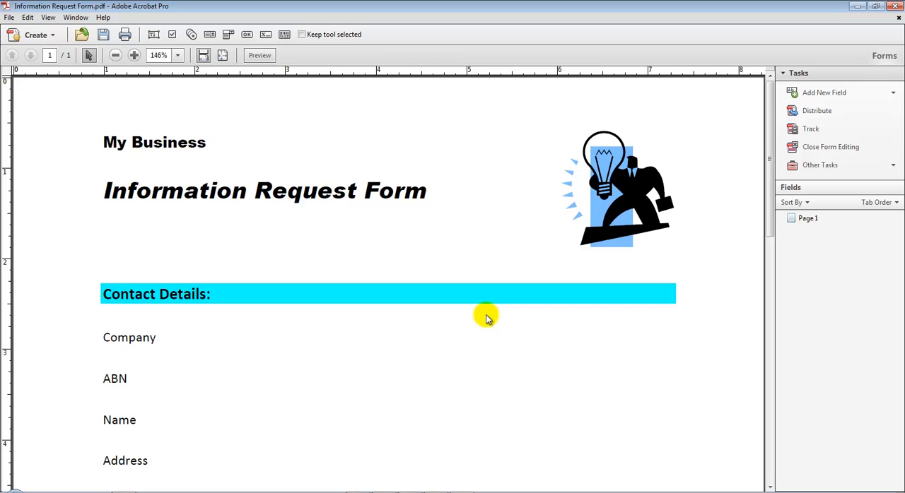
# Add a text field beside the Company label, spanning nearly to the heading bar's right end, and name it Company.
pyautogui.scroll(-5, 486, 318)
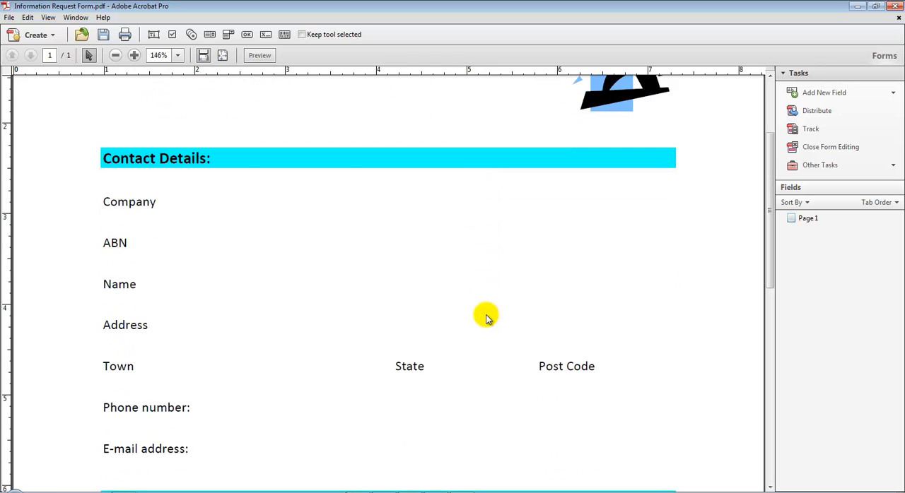
pyautogui.scroll(-8, 486, 318)
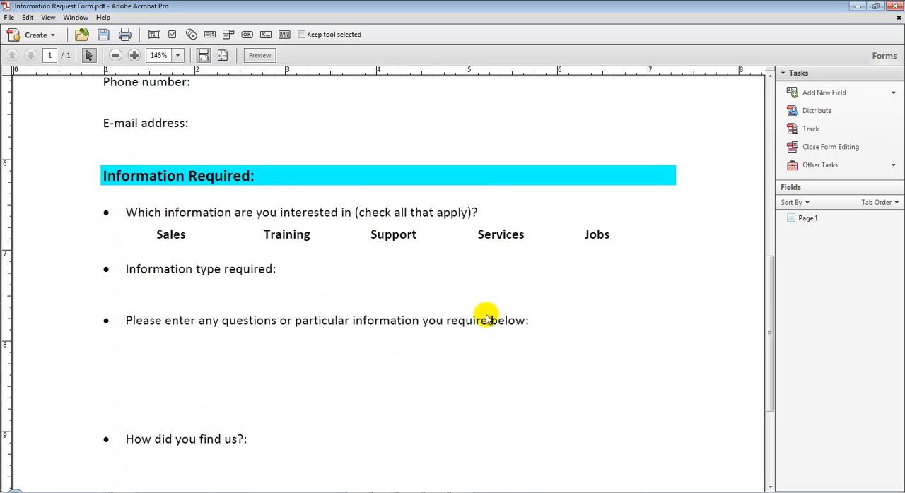
pyautogui.scroll(-2, 486, 318)
pyautogui.scroll(5, 485, 318)
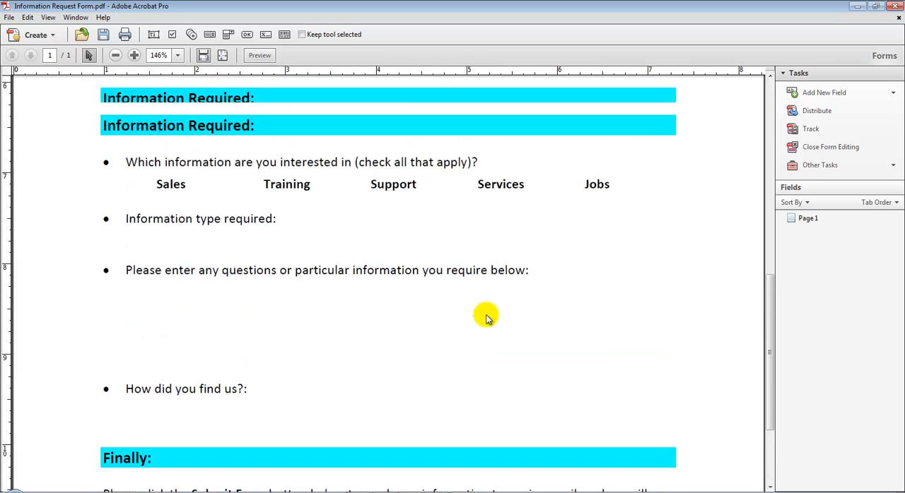
pyautogui.scroll(8, 485, 318)
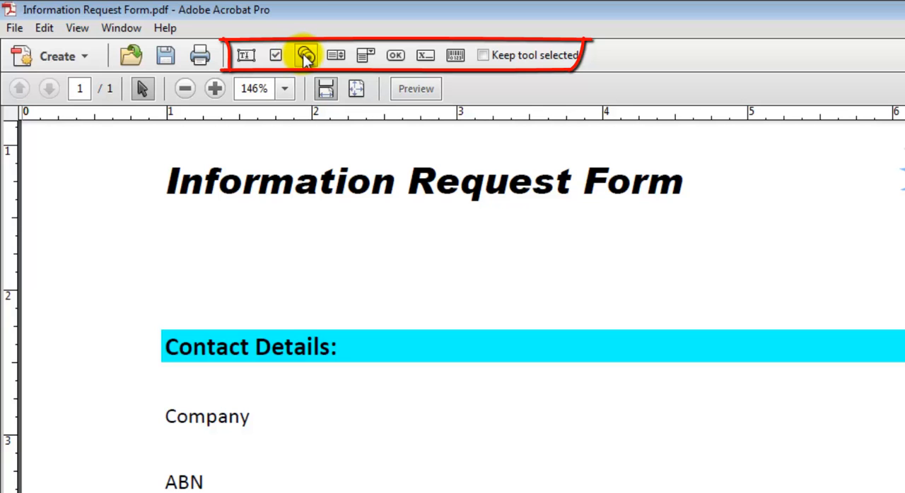
pyautogui.click(254, 61)
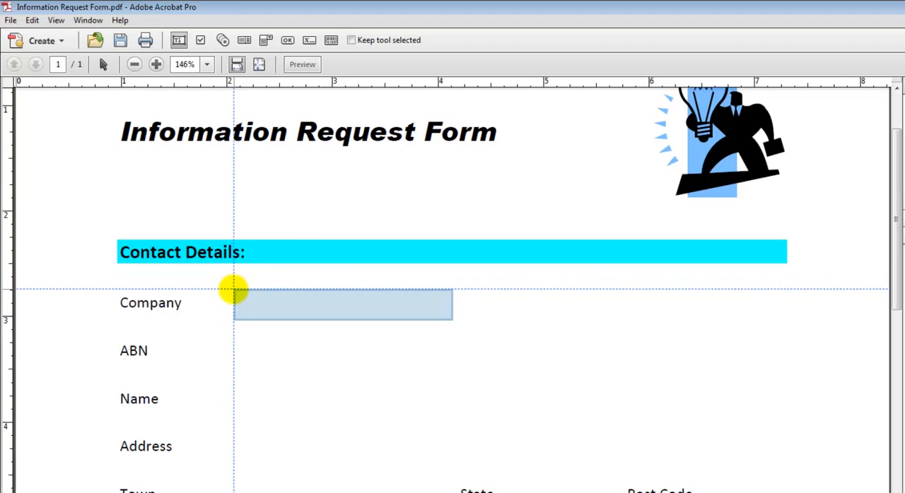
pyautogui.moveTo(233, 289); pyautogui.dragTo(774, 319)
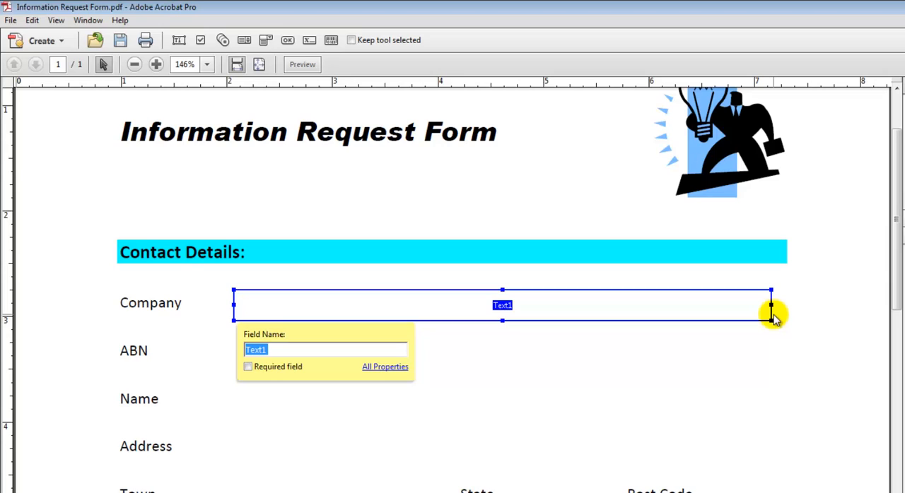
pyautogui.write('Com')
pyautogui.press('BackSpace')
pyautogui.write('mpany')
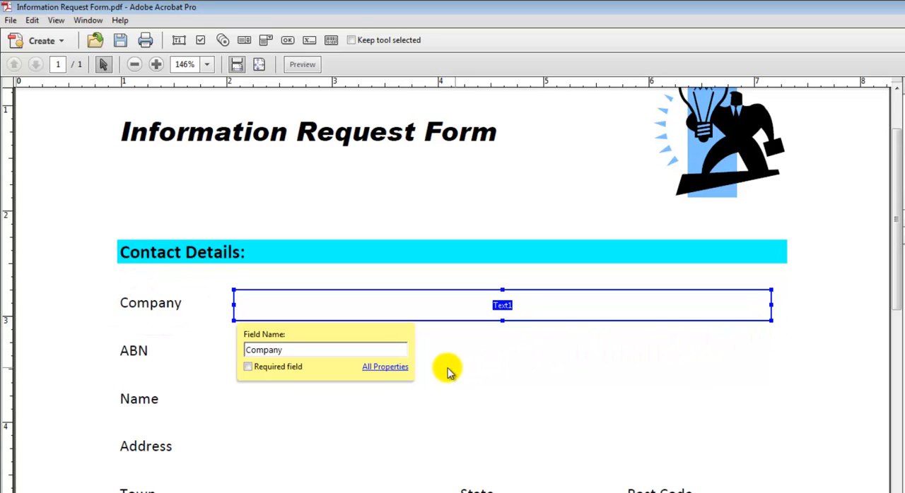
# Set the Company field's tooltip to "Please enter your company name here..." in its full properties.
pyautogui.click(384, 368)
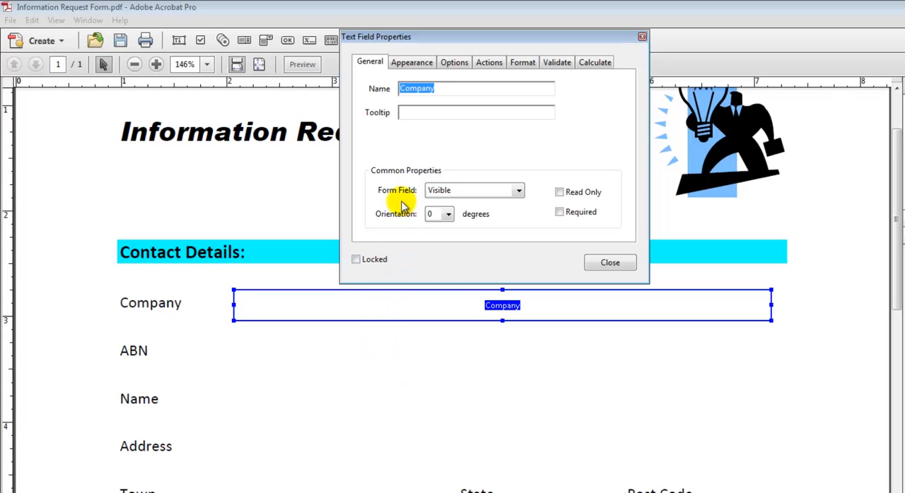
pyautogui.click(418, 111)
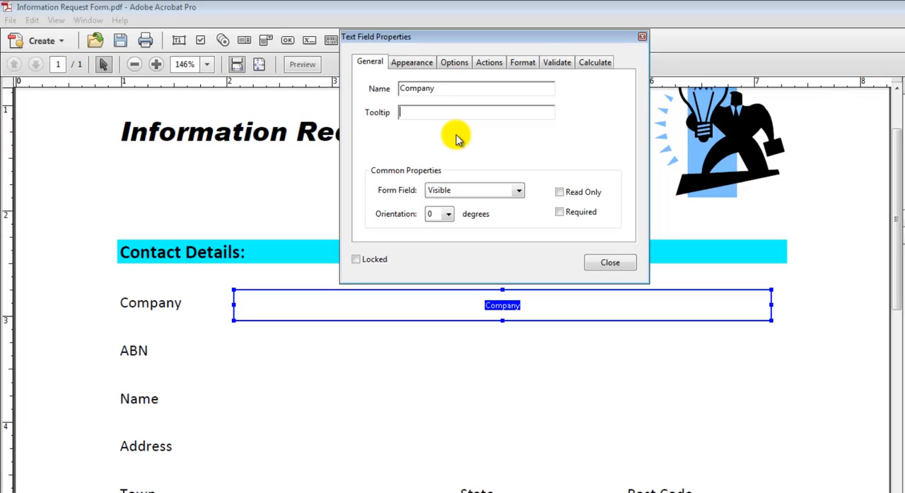
pyautogui.write('Please enter your company name here...')
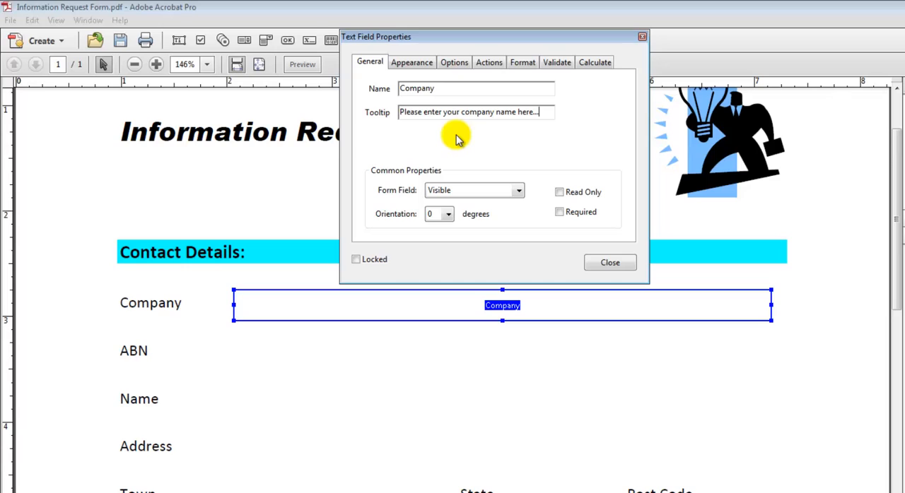
# Give the Company field a grey border and keep Helvetica as its font.
pyautogui.click(418, 67)
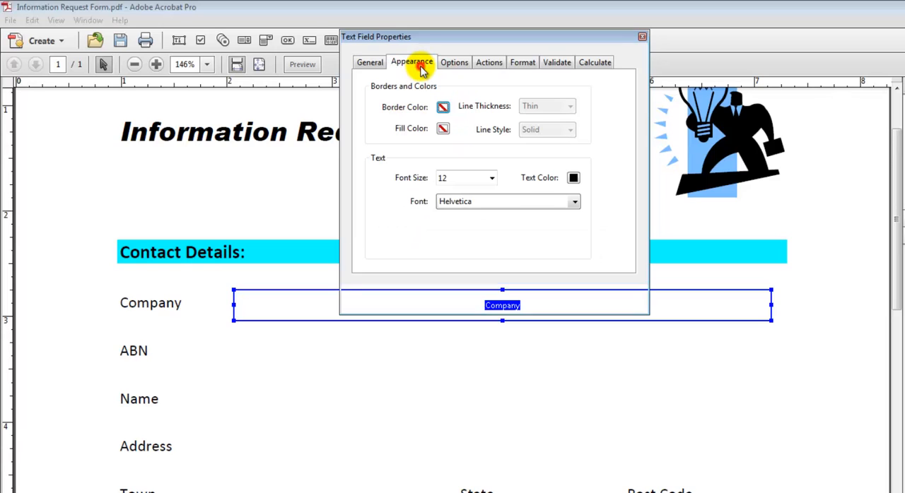
pyautogui.click(446, 108)
pyautogui.click(528, 169)
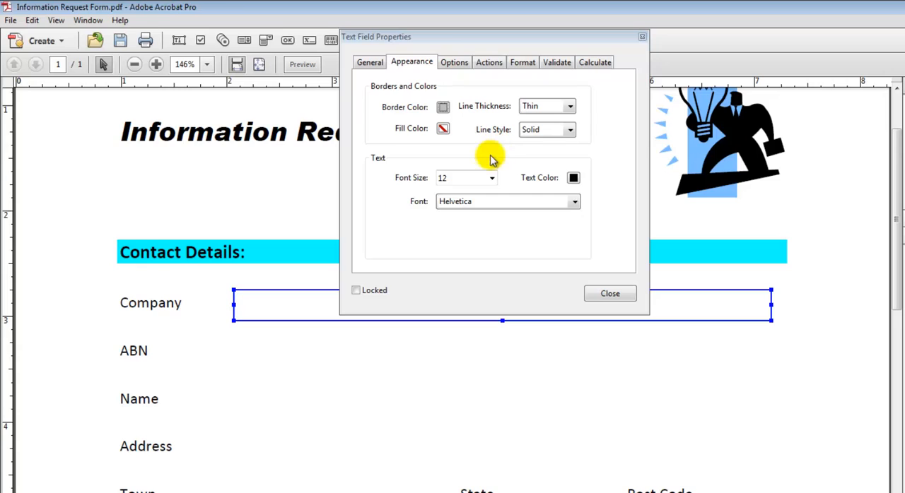
pyautogui.click(474, 202)
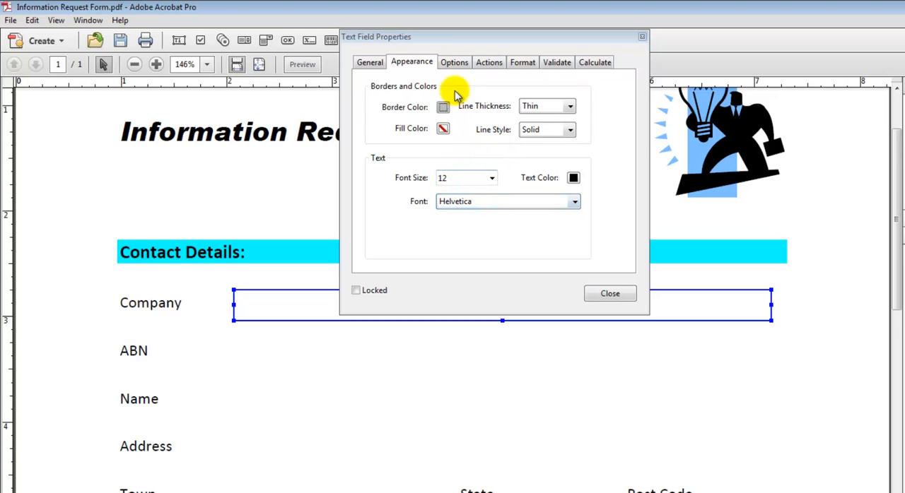
# Review the Company field's options, actions and format properties, and preview the form before returning to editing.
pyautogui.click(453, 64)
pyautogui.click(479, 61)
pyautogui.click(518, 65)
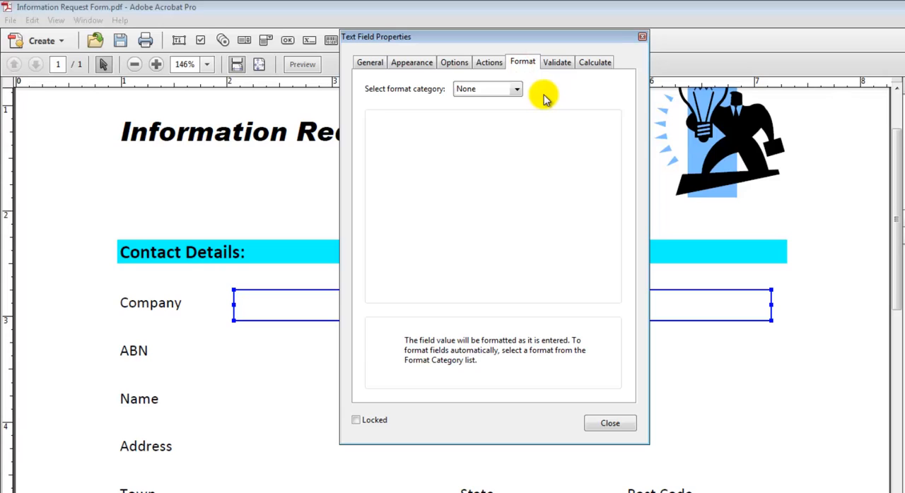
pyautogui.click(371, 64)
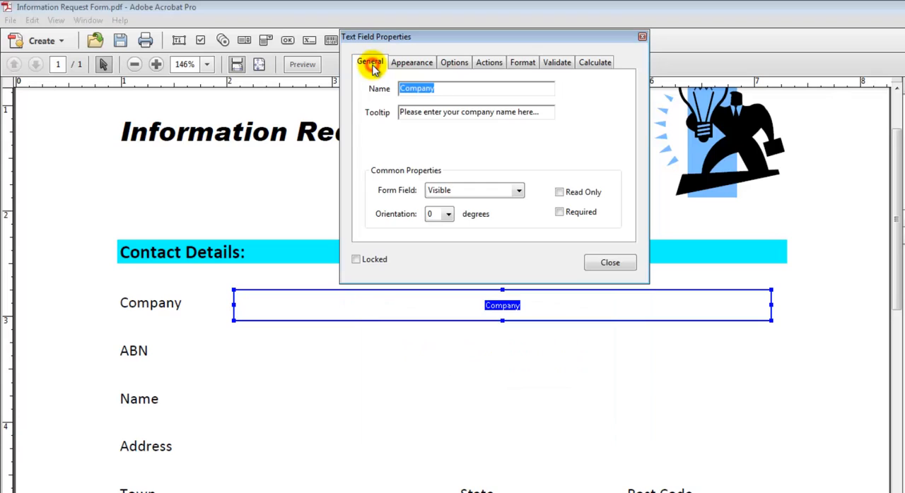
pyautogui.click(609, 261)
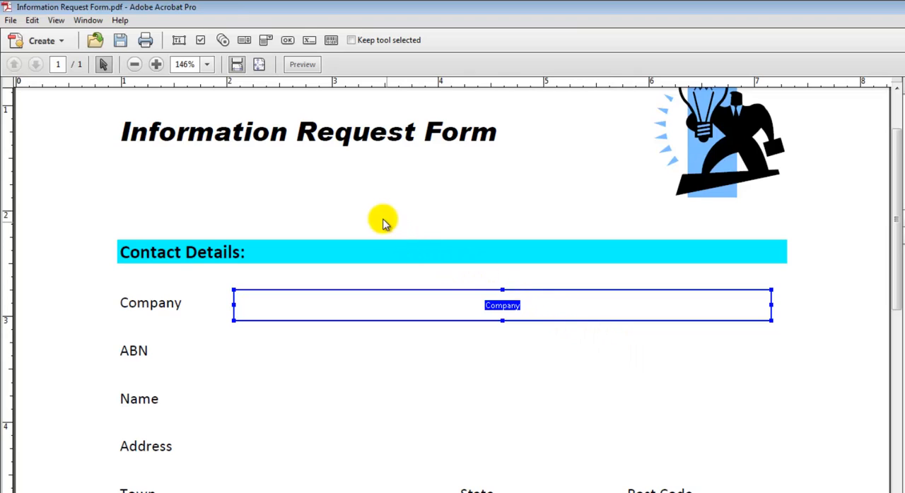
pyautogui.click(304, 66)
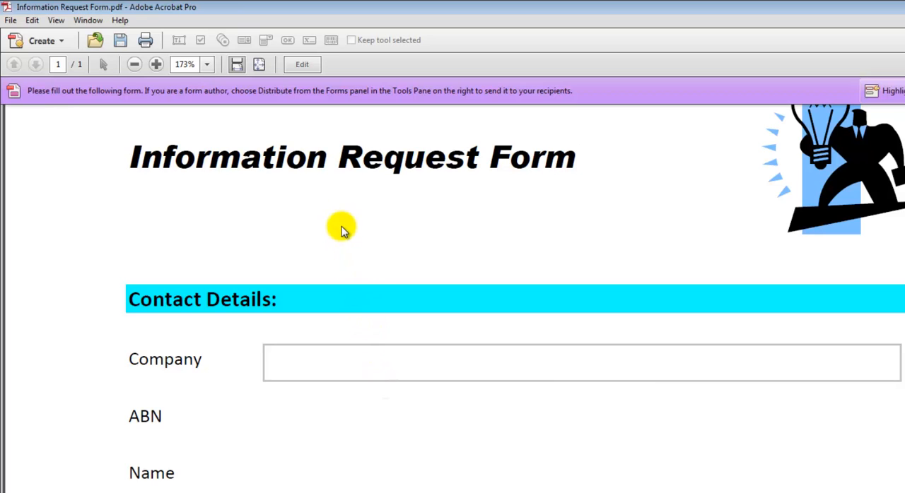
pyautogui.click(303, 65)
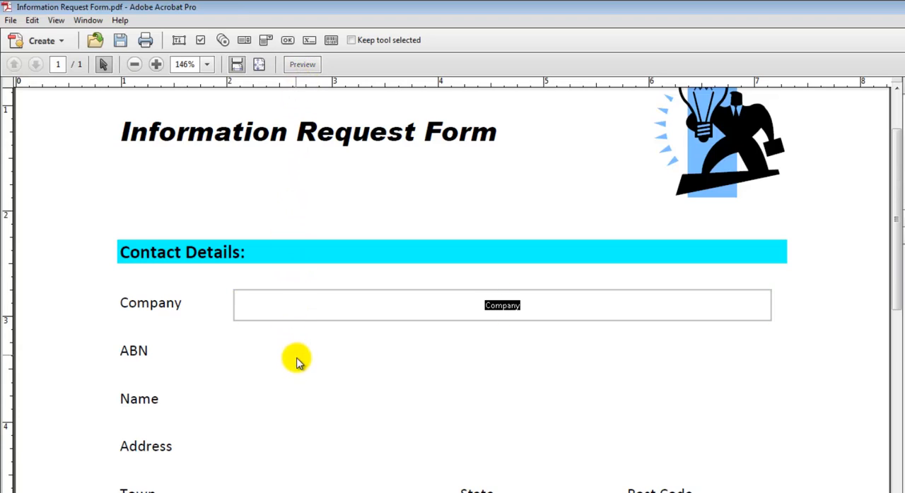
# Look over the completed form's contact fields, check boxes, drop-down lists, questions box and radio buttons.
pyautogui.scroll(-3, 512, 362)
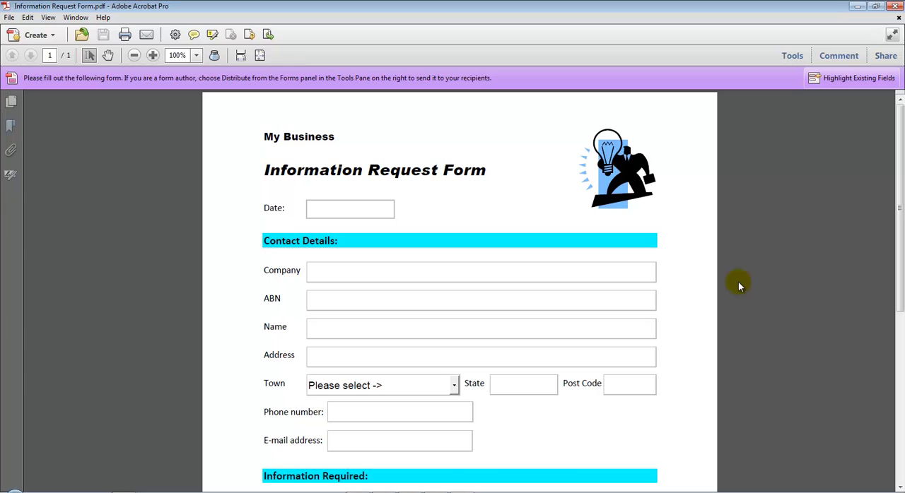
pyautogui.scroll(-5, 738, 282)
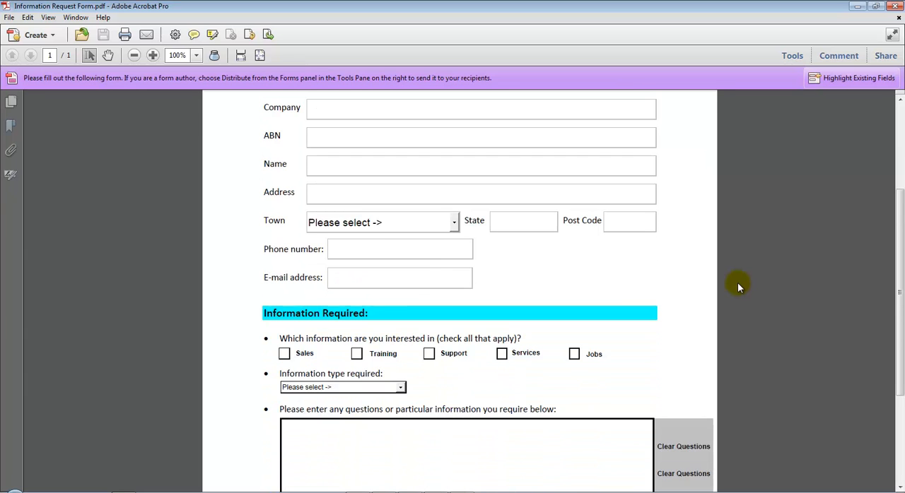
pyautogui.scroll(1, 738, 282)
pyautogui.scroll(-4, 738, 282)
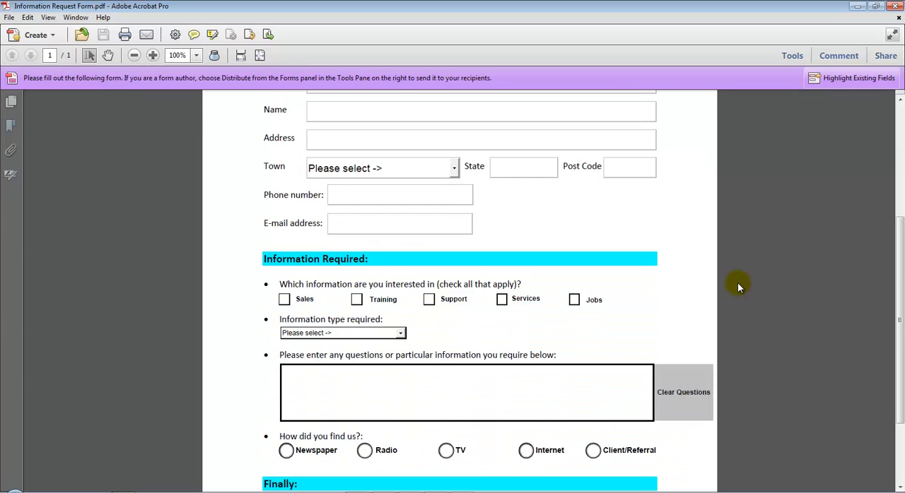
# Look over the questions box, the radio buttons and the Finally section at the end of the form.
pyautogui.scroll(-3, 738, 282)
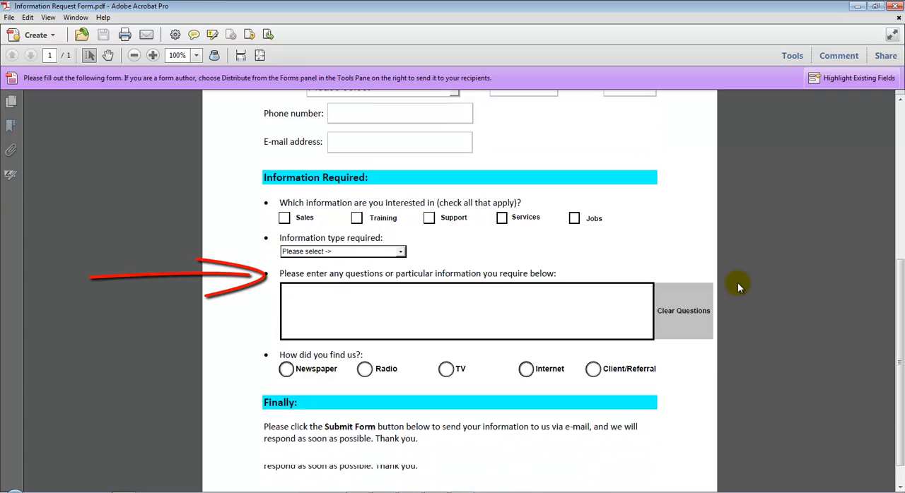
pyautogui.click(414, 265)
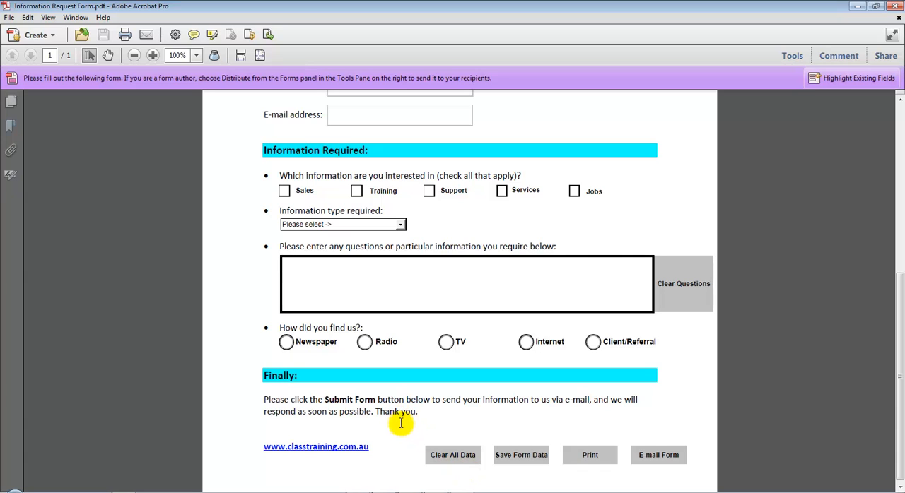
pyautogui.scroll(10, 400, 423)
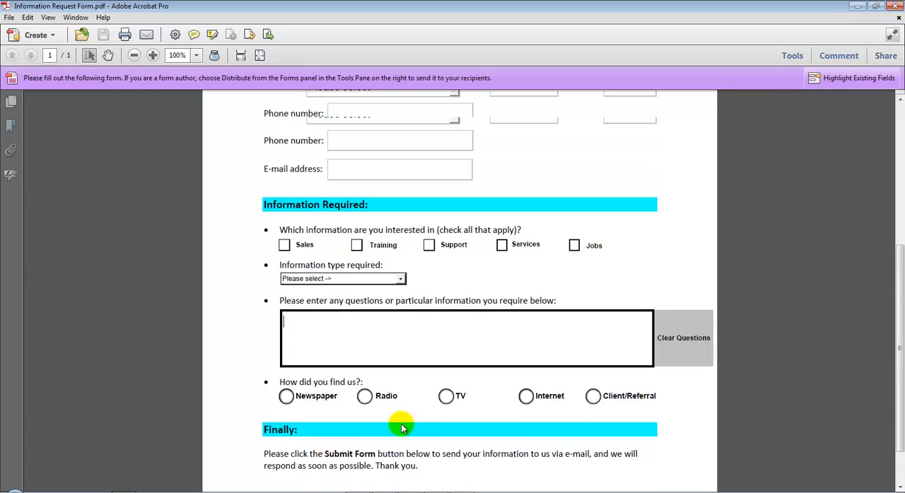
pyautogui.scroll(-2, 391, 416)
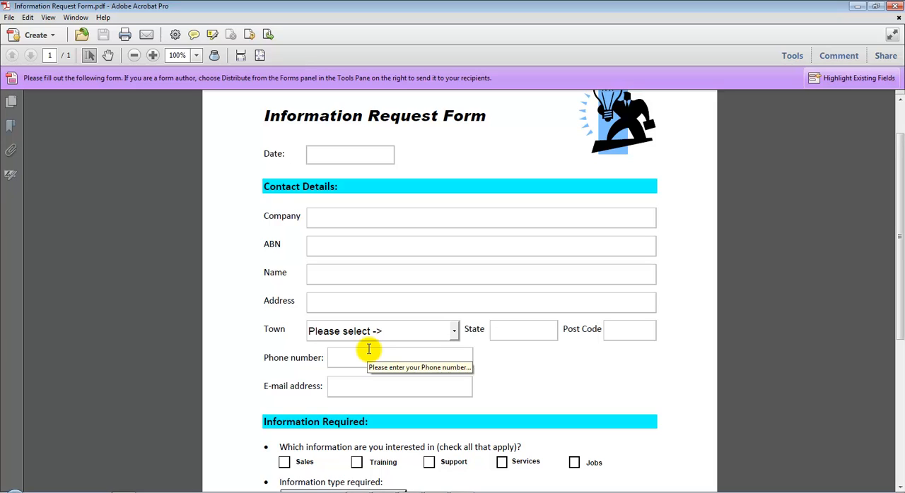
# Test the Town drop-down by choosing Brisbane, Melbourne and Perth in turn.
pyautogui.scroll(-1, 368, 350)
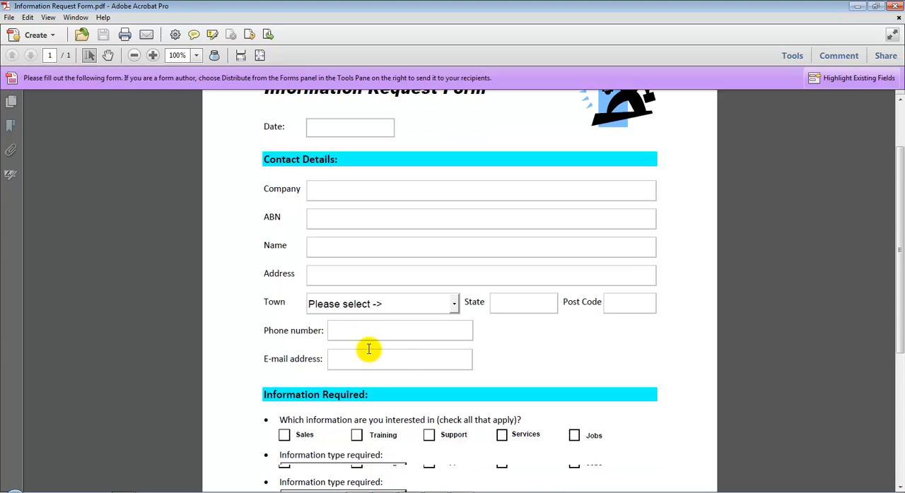
pyautogui.click(453, 309)
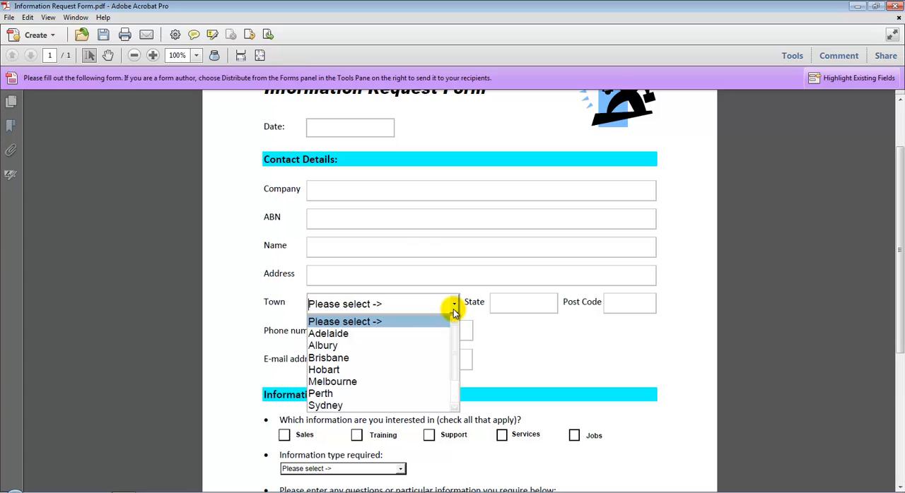
pyautogui.click(379, 358)
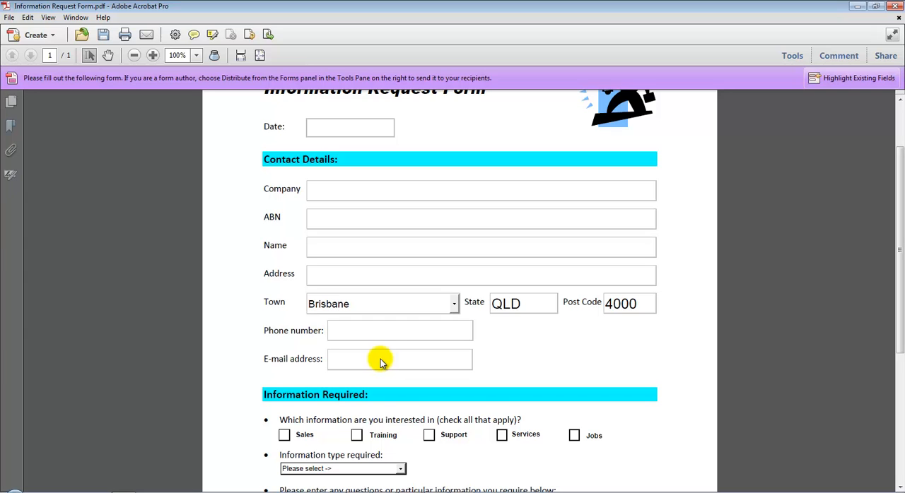
pyautogui.click(454, 313)
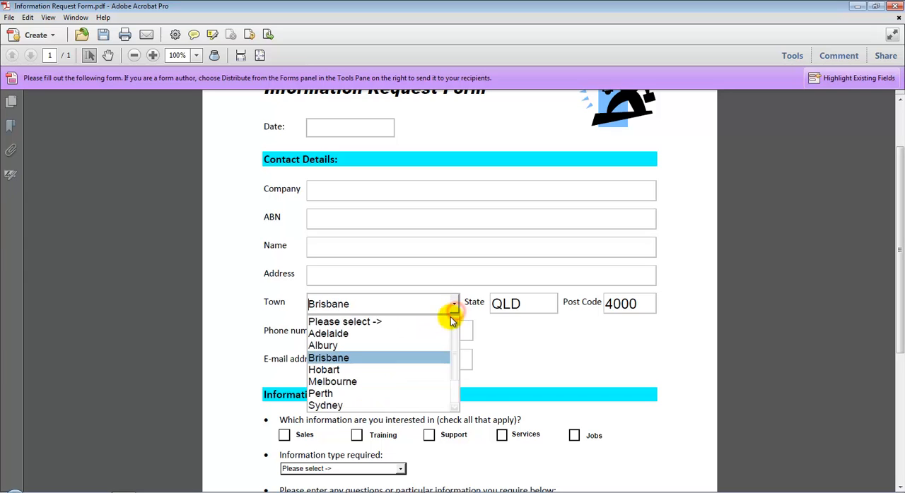
pyautogui.click(390, 381)
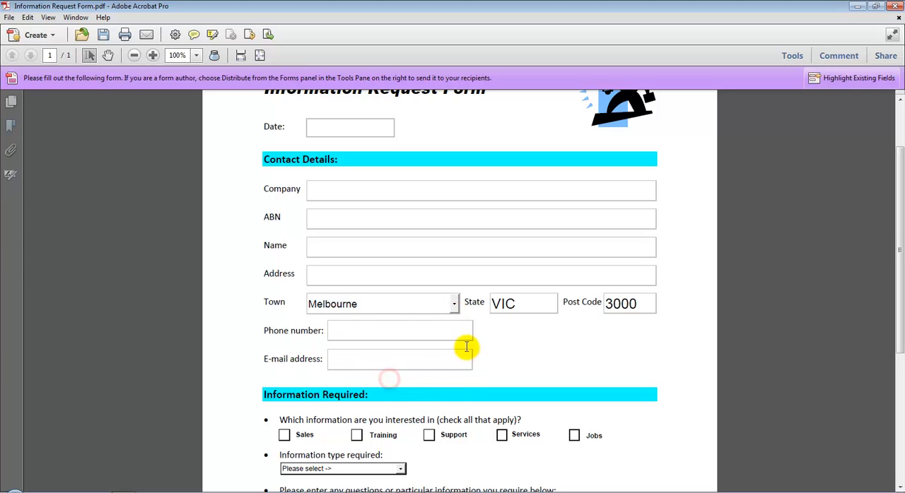
pyautogui.click(454, 314)
pyautogui.click(371, 392)
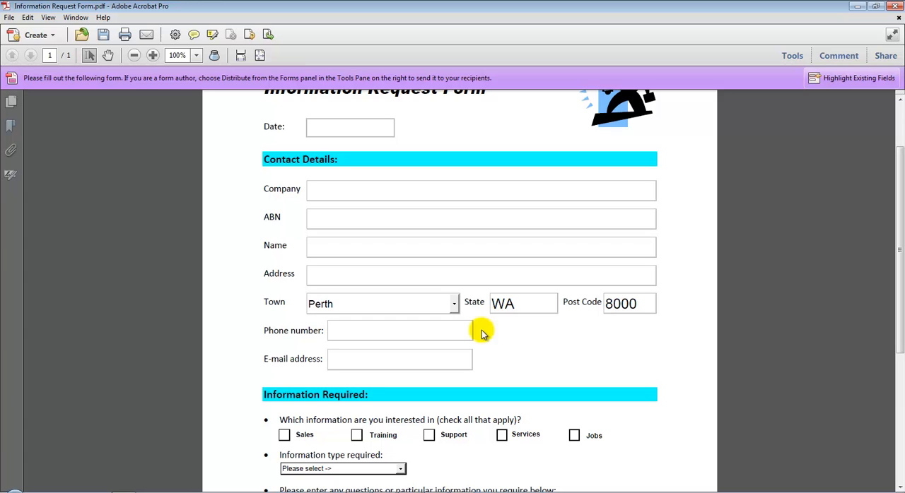
# Test the E-mail address field's validation by entering "whatever".
pyautogui.scroll(-3, 479, 332)
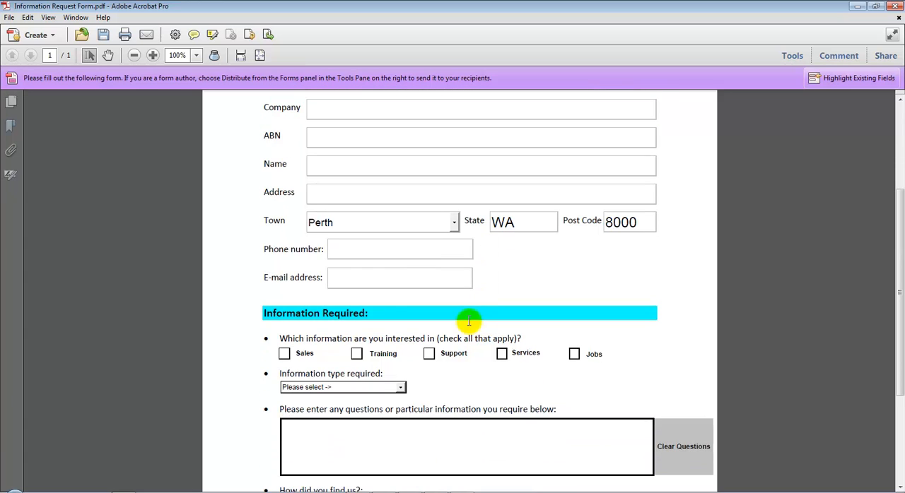
pyautogui.click(347, 275)
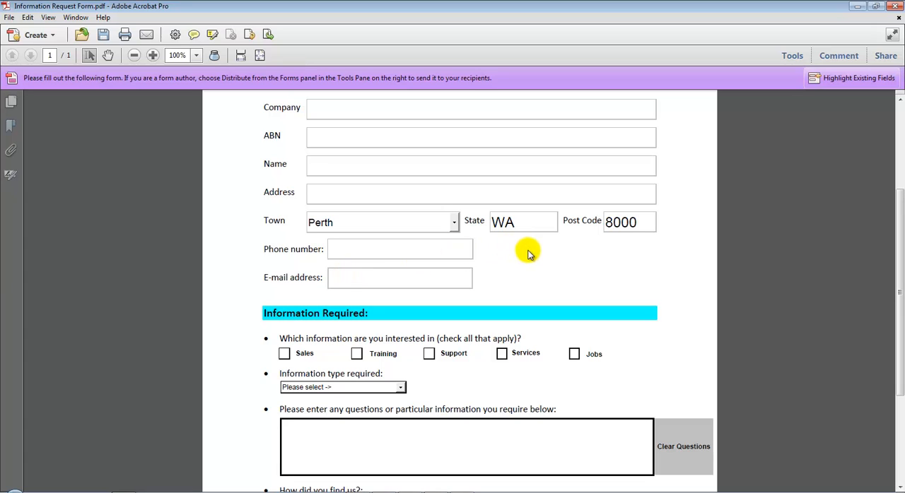
pyautogui.write('whatever')
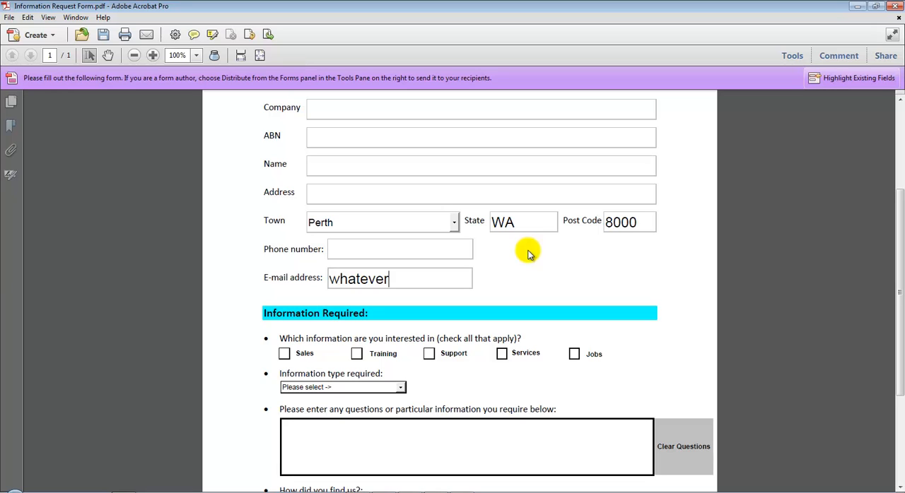
pyautogui.click(496, 199)
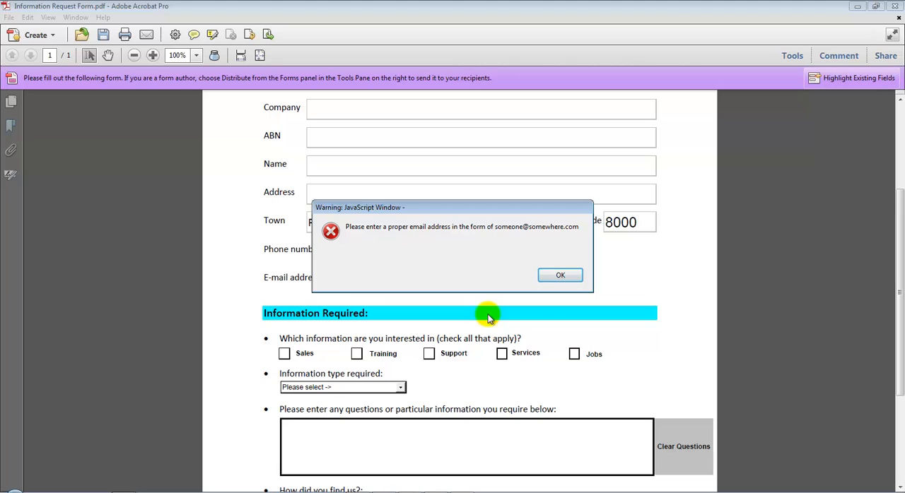
pyautogui.click(568, 275)
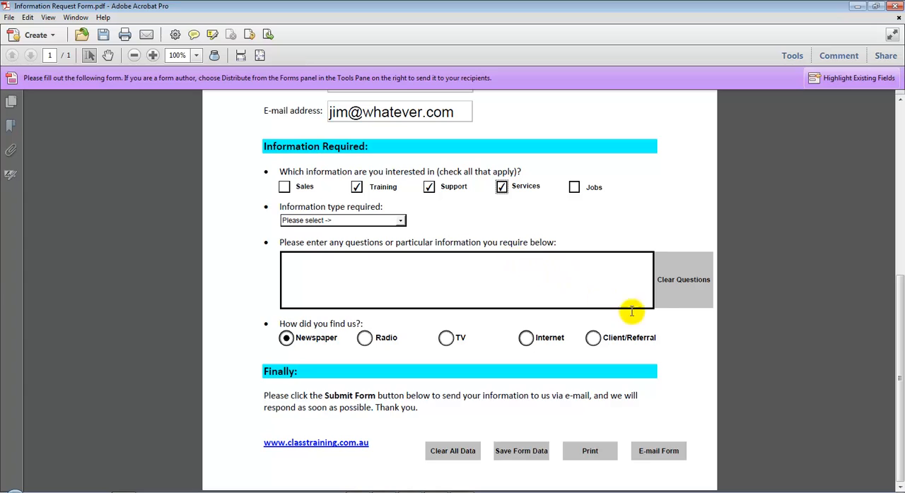
# Try to send the filled-in form by e-mail, and clear all data from the form.
pyautogui.click(657, 453)
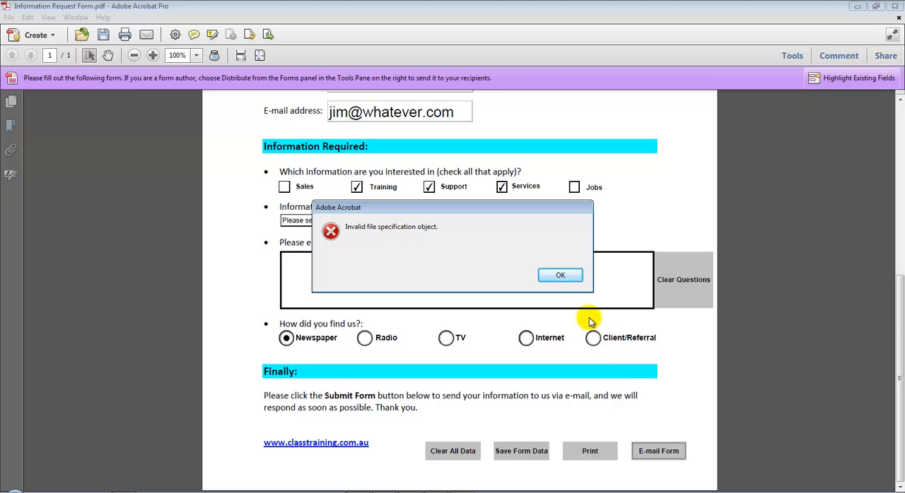
pyautogui.click(563, 275)
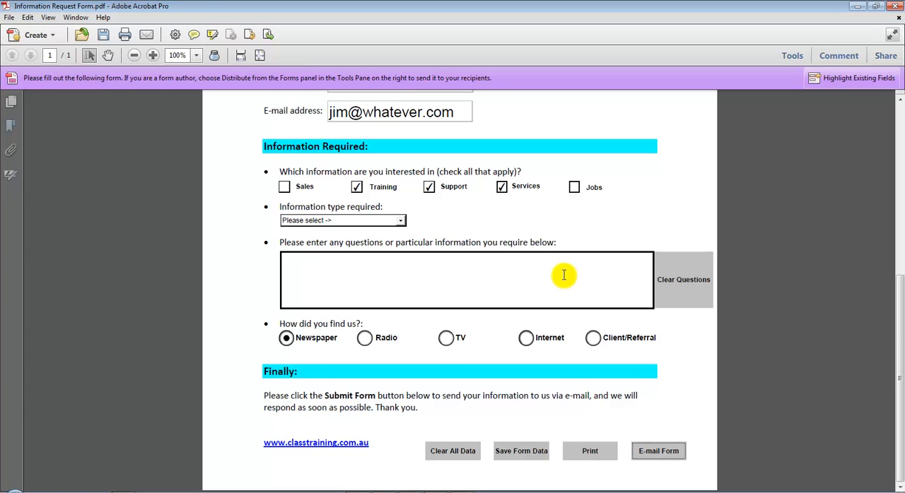
pyautogui.scroll(8, 563, 275)
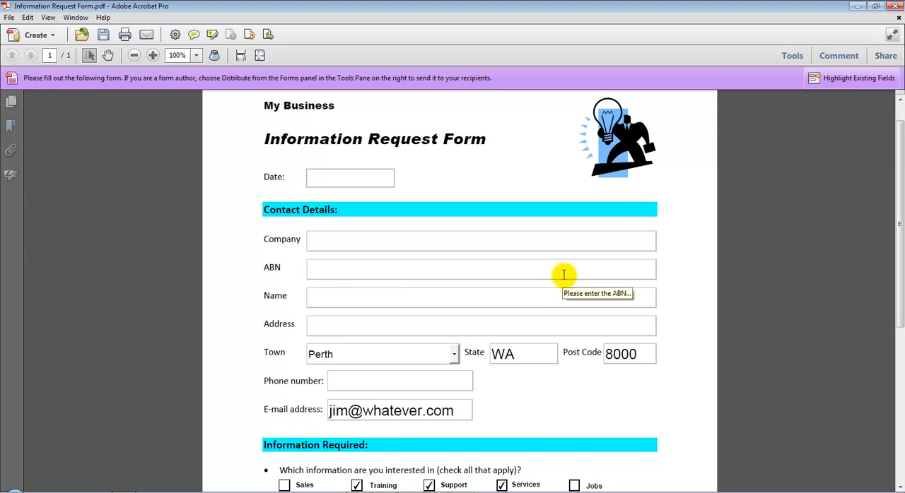
pyautogui.scroll(-2, 563, 276)
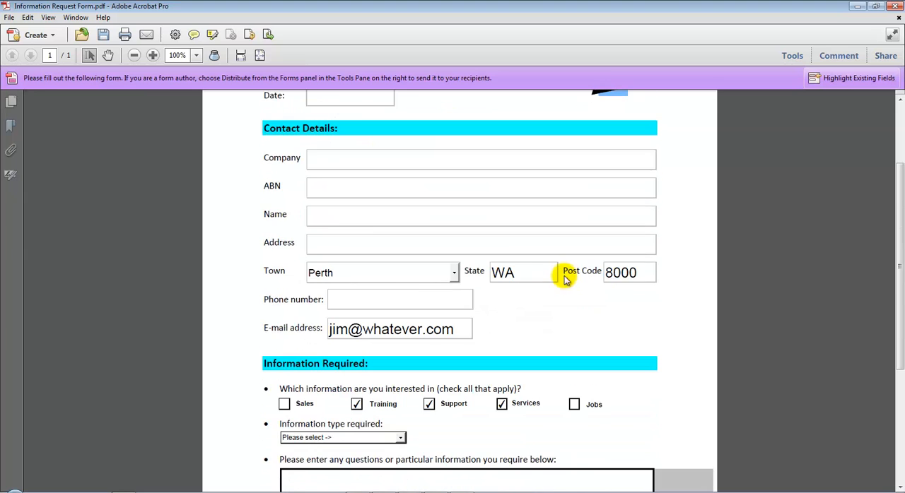
pyautogui.scroll(-6, 564, 277)
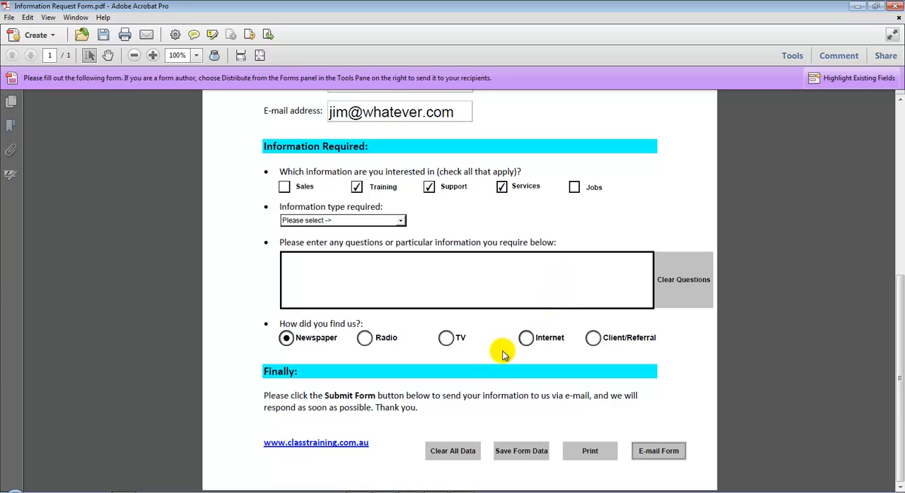
pyautogui.click(455, 459)
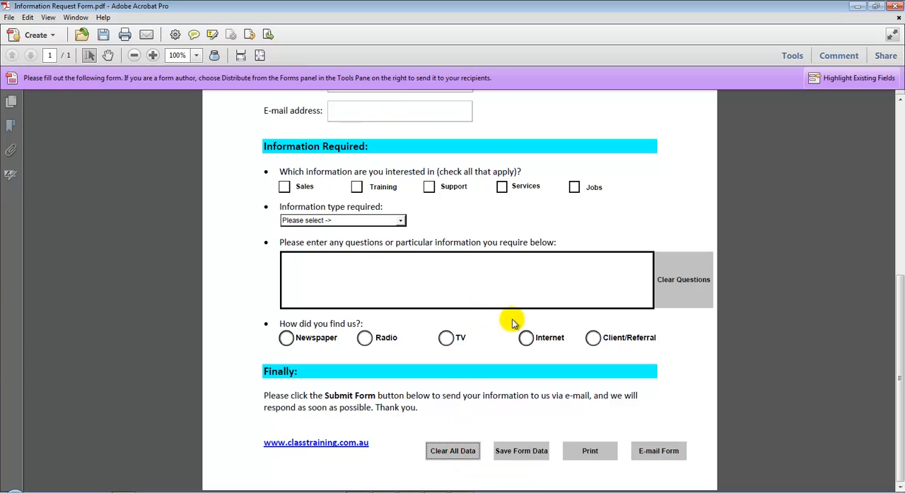
# Start distributing the form and save it as Information Request Form.pdf in the Completed folder, replacing the existing file.
pyautogui.scroll(10, 512, 321)
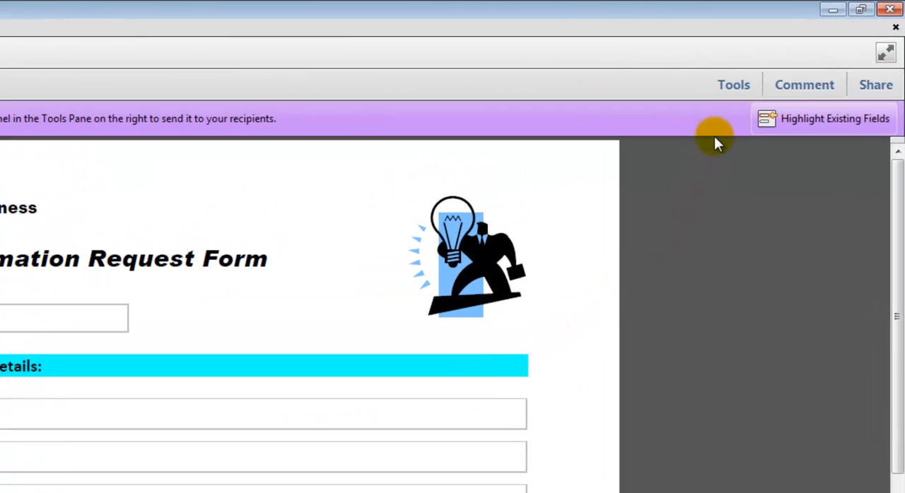
pyautogui.click(731, 91)
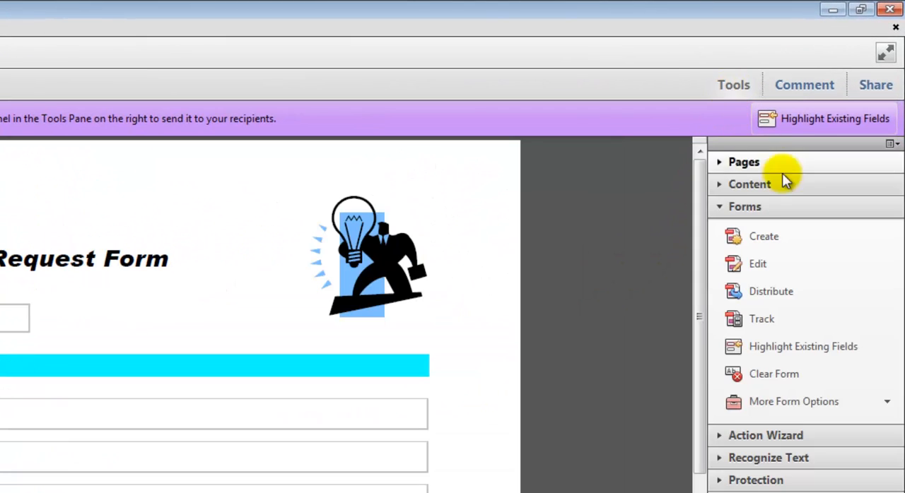
pyautogui.click(802, 291)
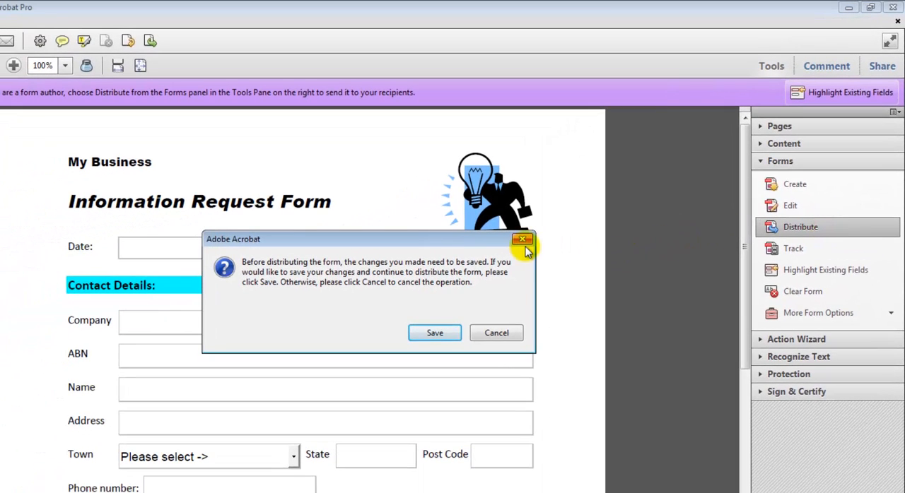
pyautogui.click(435, 335)
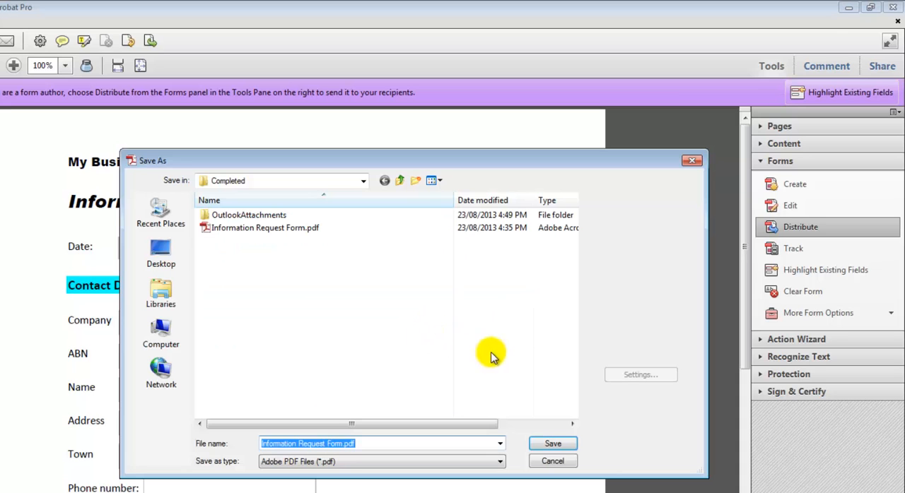
pyautogui.click(541, 449)
pyautogui.click(405, 354)
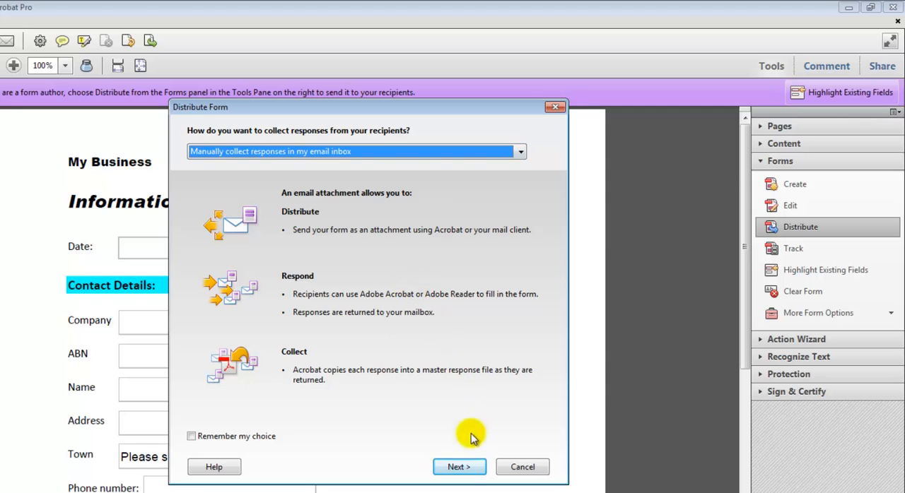
# Distribute the form with responses collected manually in the email inbox, a local copy saved for manual sending, and recipients' name and email collected.
pyautogui.click(458, 467)
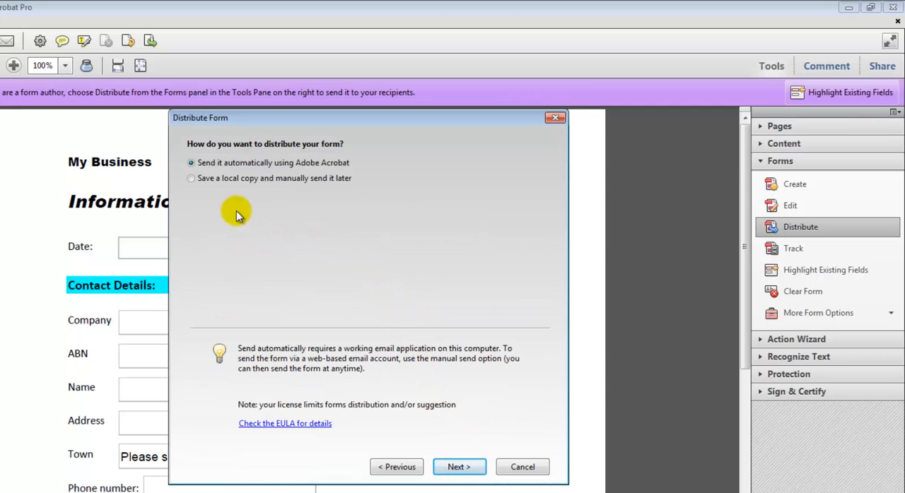
pyautogui.click(191, 179)
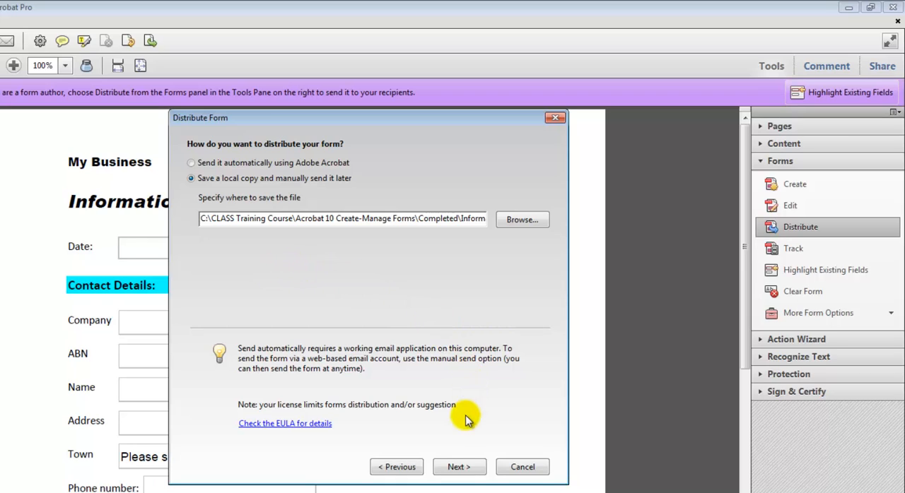
pyautogui.click(459, 467)
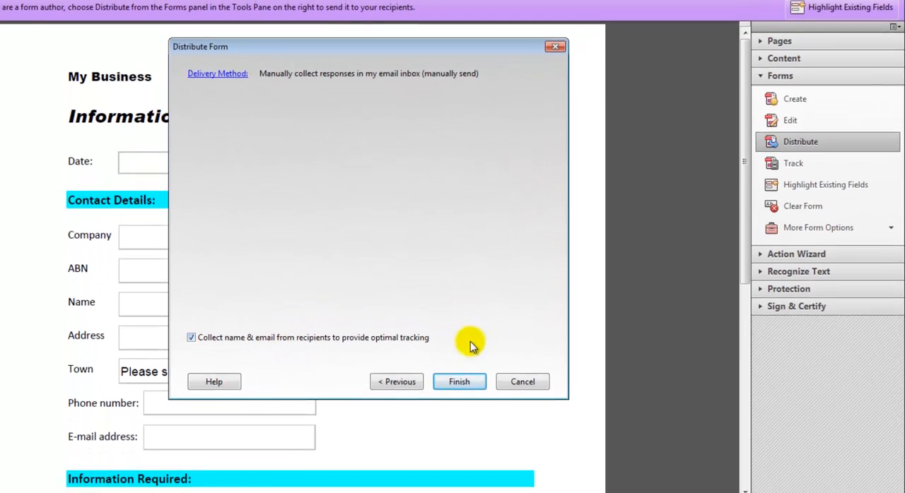
pyautogui.click(466, 469)
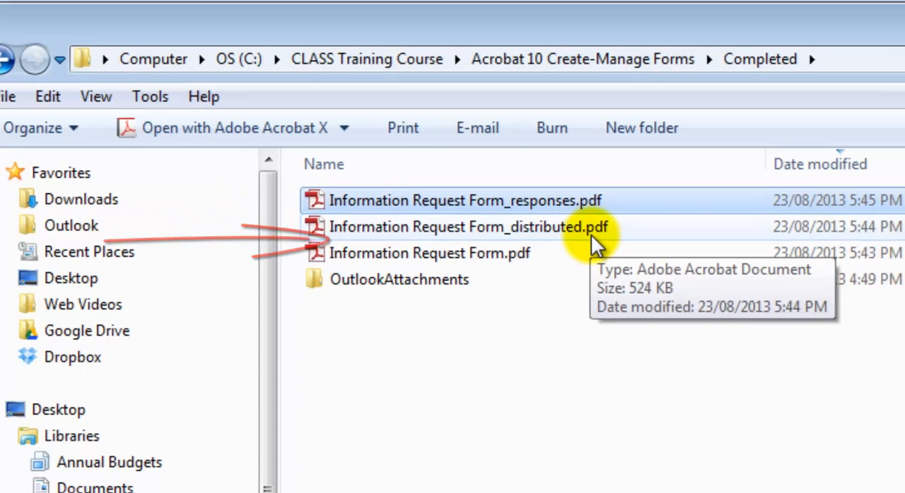
# Open Information Request Form_distributed.pdf and fill in today as the date and ACME Company as the company.
pyautogui.doubleClick(631, 246)
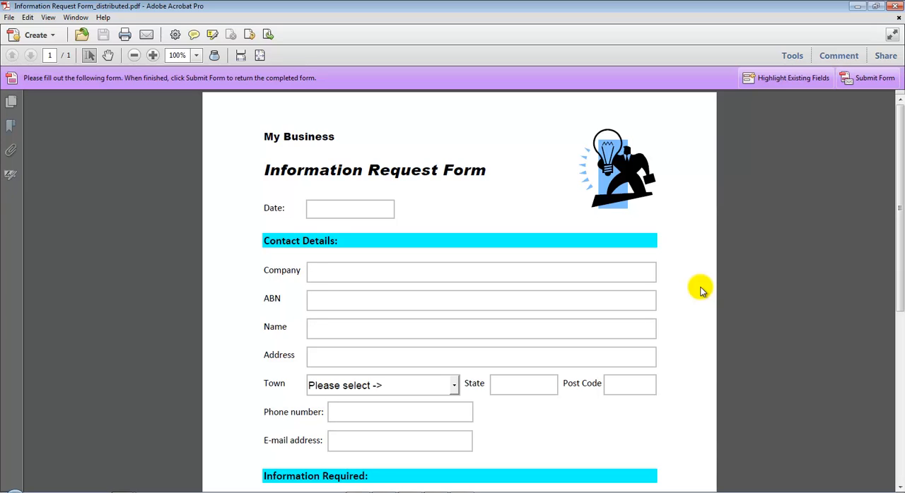
pyautogui.click(336, 208)
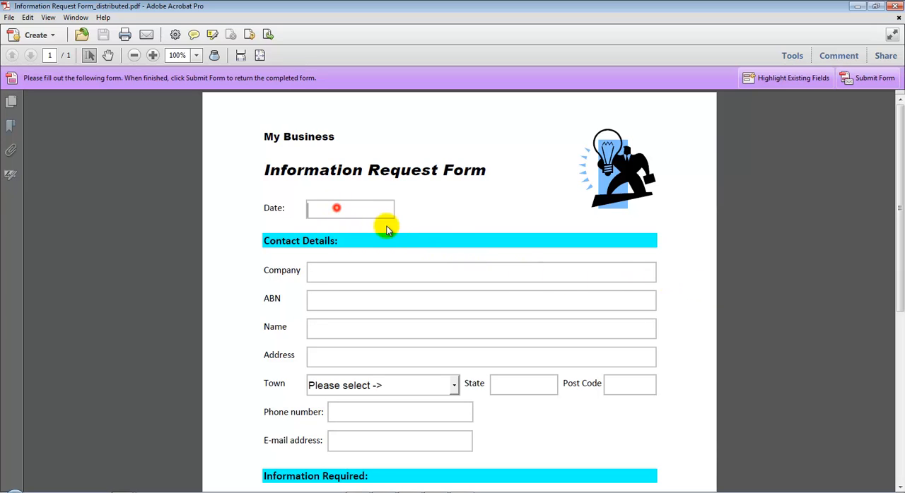
pyautogui.write('today')
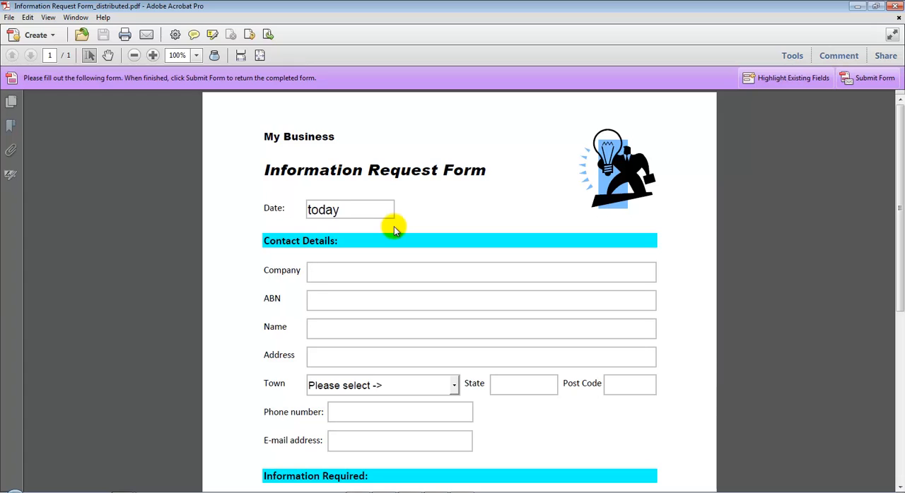
pyautogui.press('Tab')
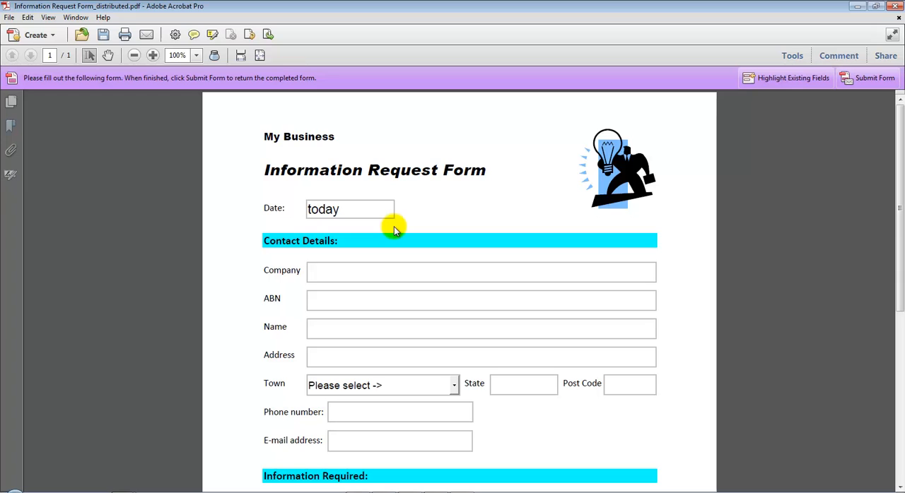
pyautogui.write('ACME ')
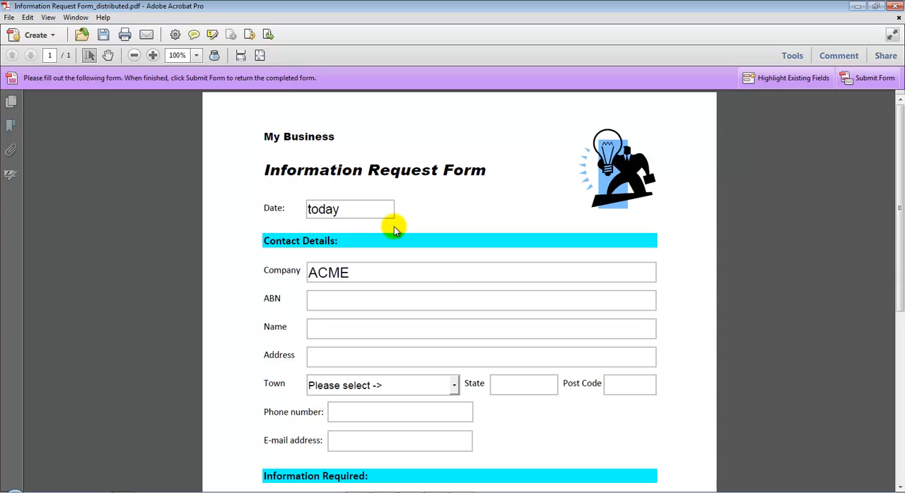
pyautogui.write('Company')
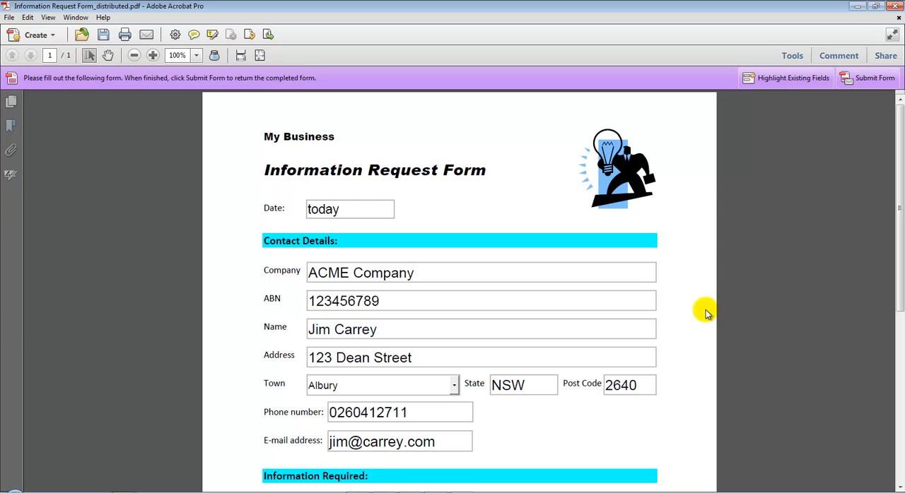
# E-mail the completed form with the prefilled sender details, using the Desktop Email Application option.
pyautogui.scroll(-5, 705, 311)
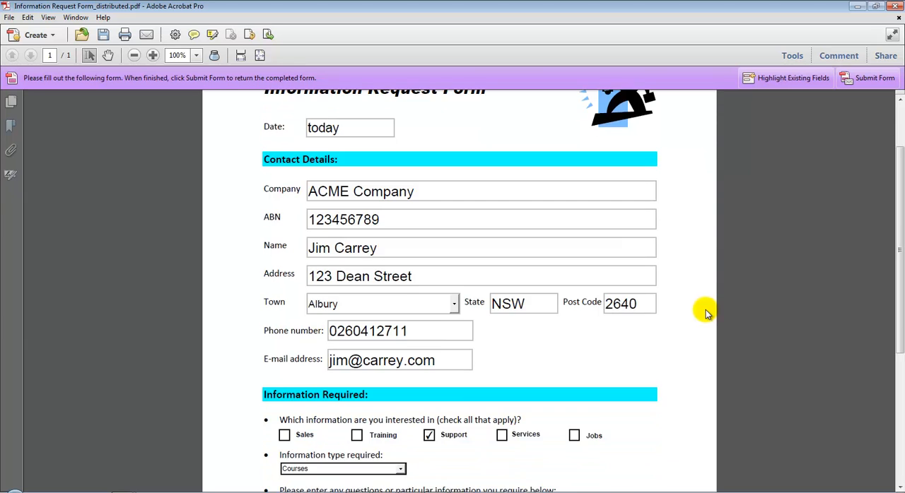
pyautogui.scroll(-4, 706, 311)
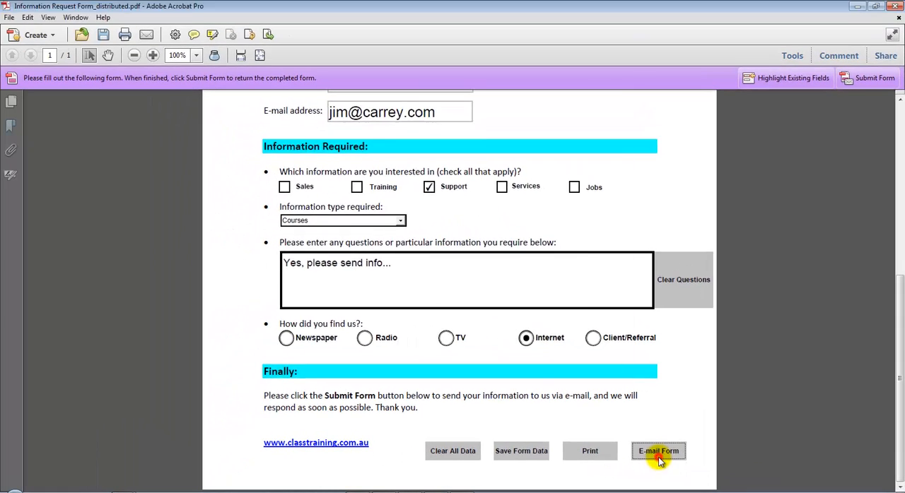
pyautogui.click(540, 442)
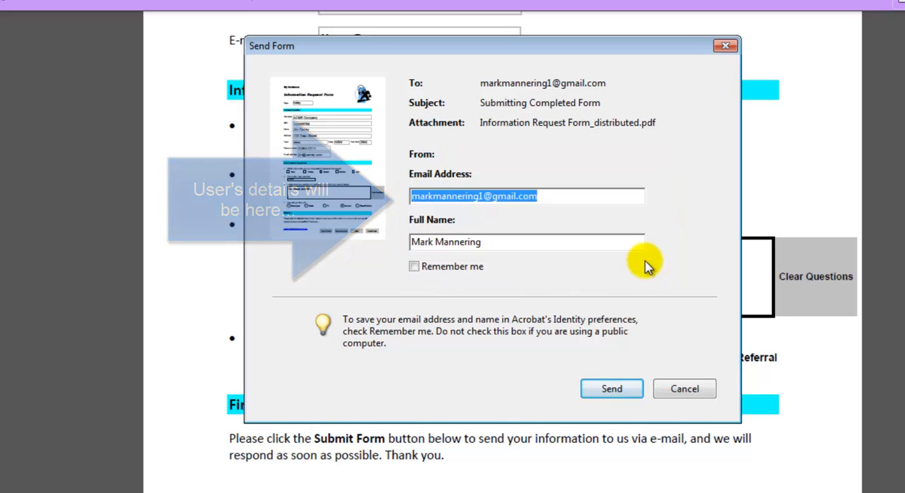
pyautogui.click(612, 390)
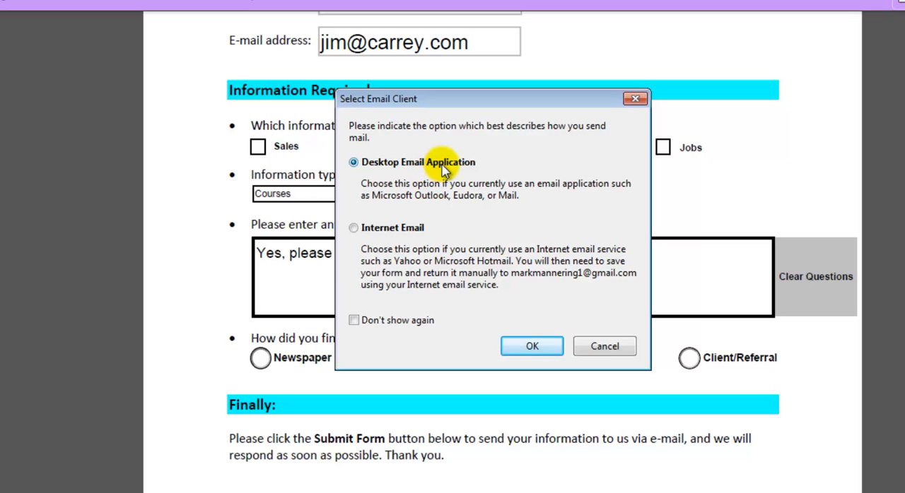
pyautogui.click(409, 228)
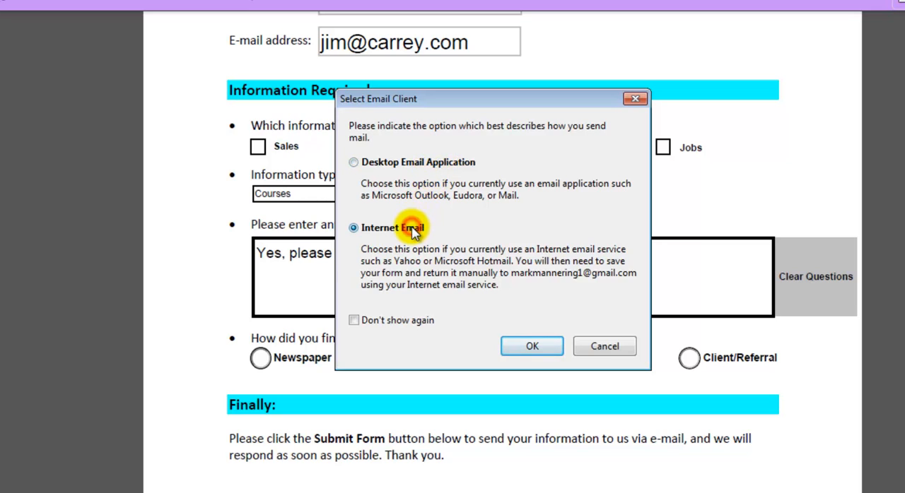
pyautogui.click(423, 163)
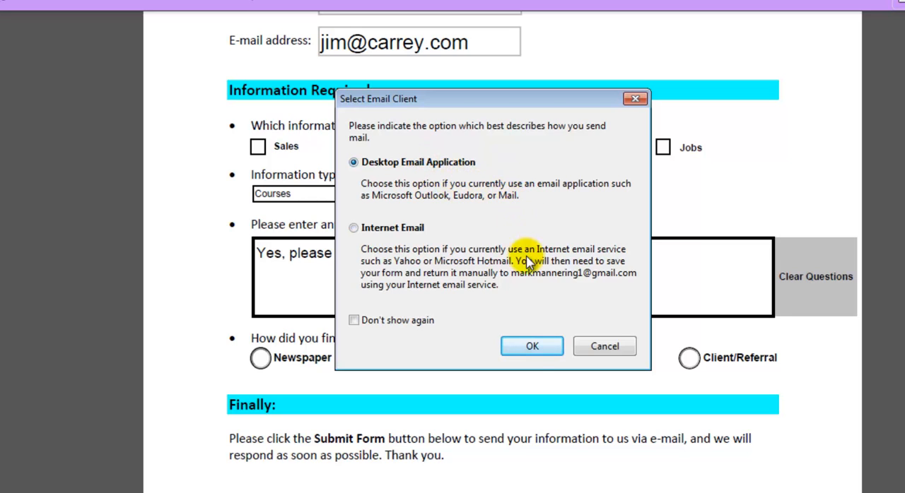
pyautogui.click(534, 348)
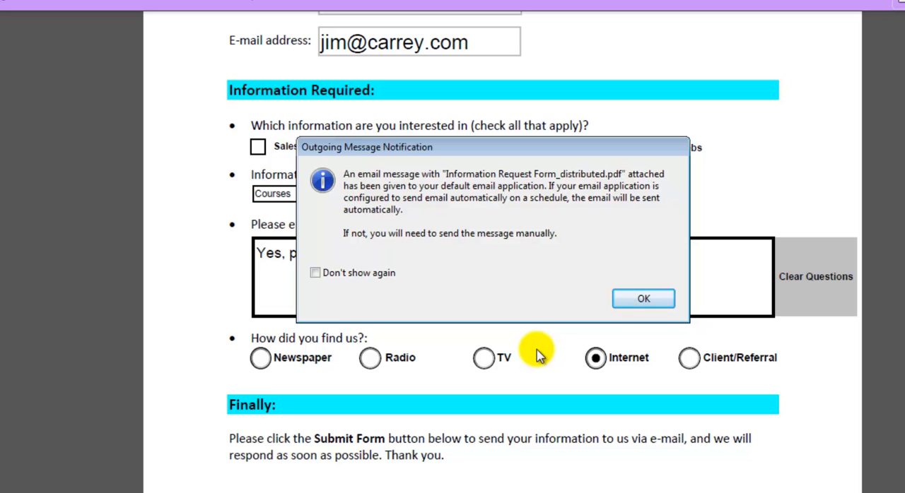
pyautogui.click(643, 299)
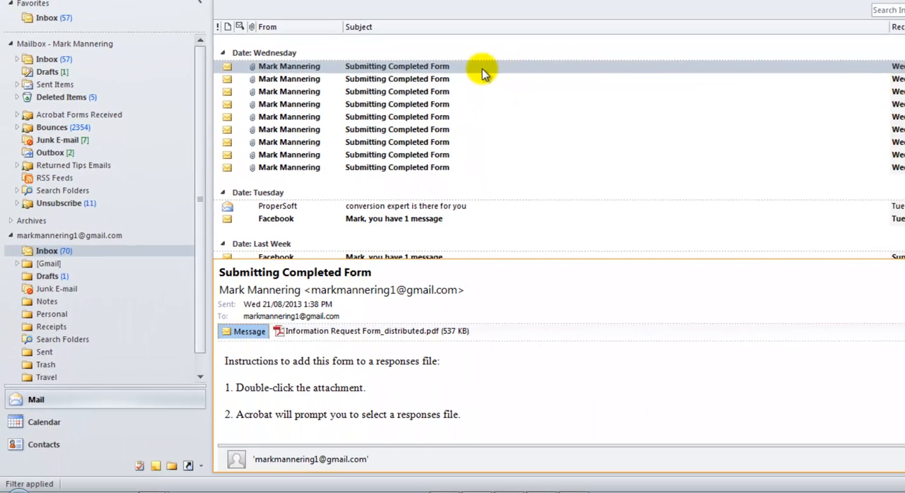
# From the newest Submitting Completed Form e-mail in Outlook, open the attached form and add it to the existing Information Request Form_responses.pdf.
pyautogui.click(461, 66)
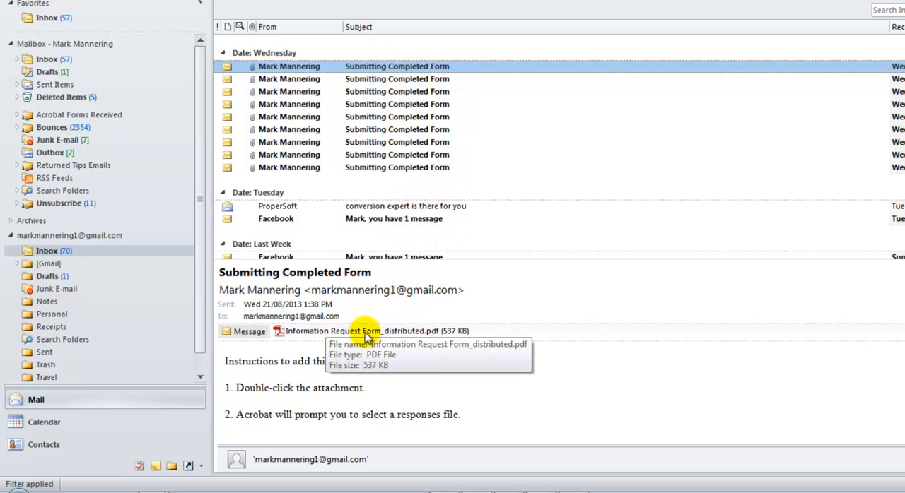
pyautogui.doubleClick(365, 332)
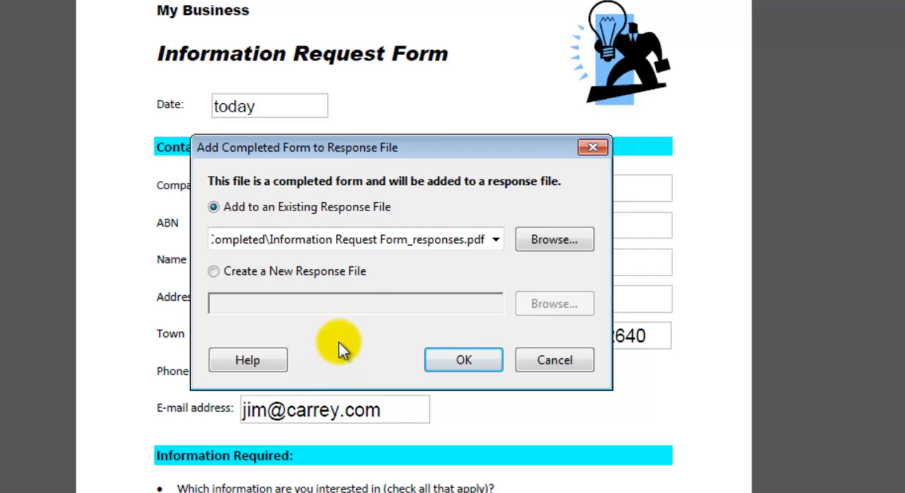
pyautogui.moveTo(381, 151)
pyautogui.mouseDown()
pyautogui.moveTo(655, 54)
pyautogui.moveTo(498, 79)
pyautogui.mouseUp()
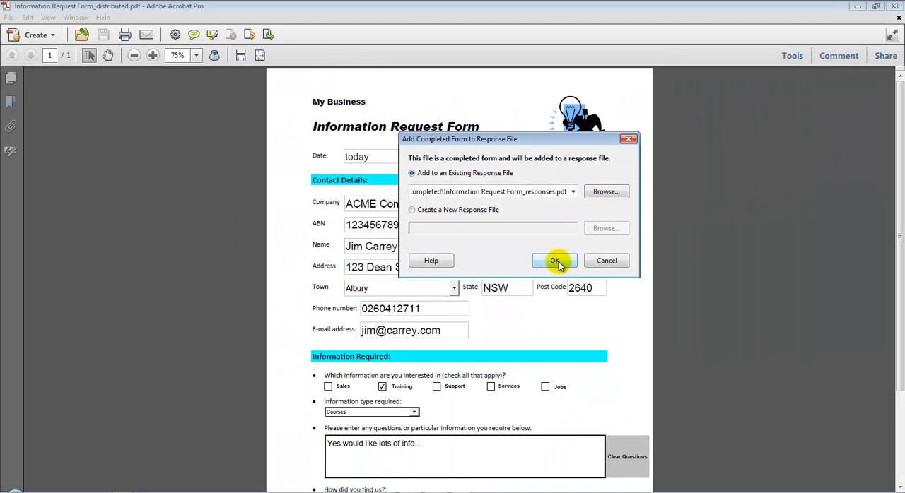
pyautogui.click(573, 280)
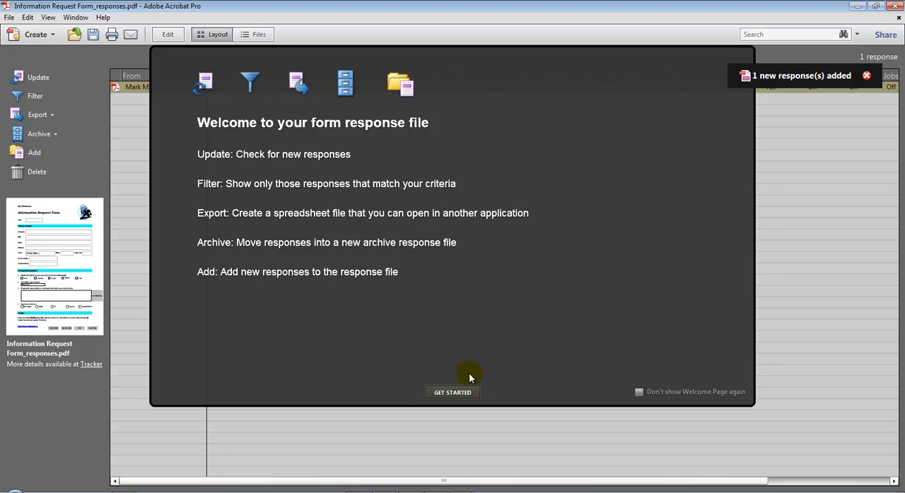
pyautogui.click(453, 393)
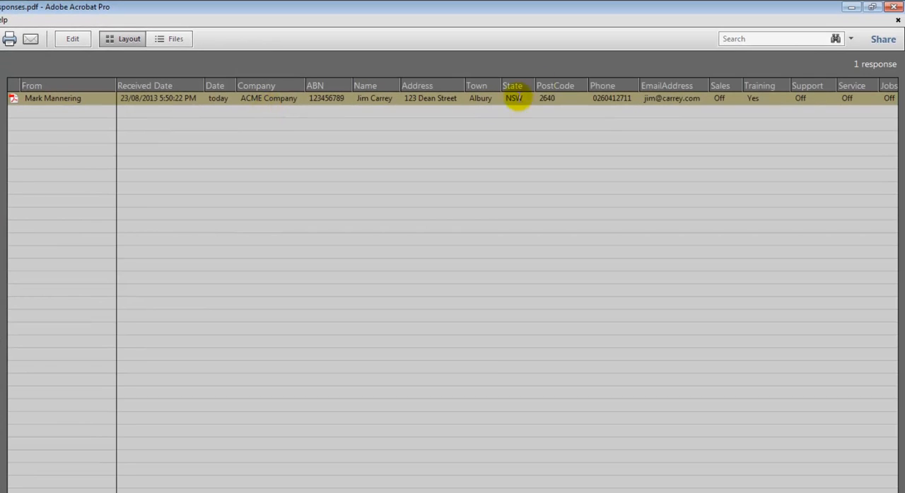
# Close the response file, saving it as Information Request Form_responses.pdf in the Completed folder and replacing the existing file.
pyautogui.click(894, 5)
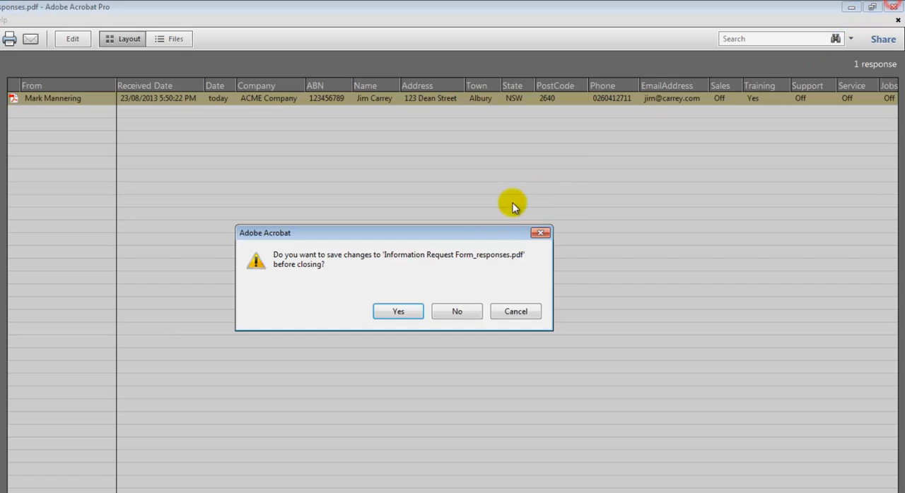
pyautogui.click(407, 256)
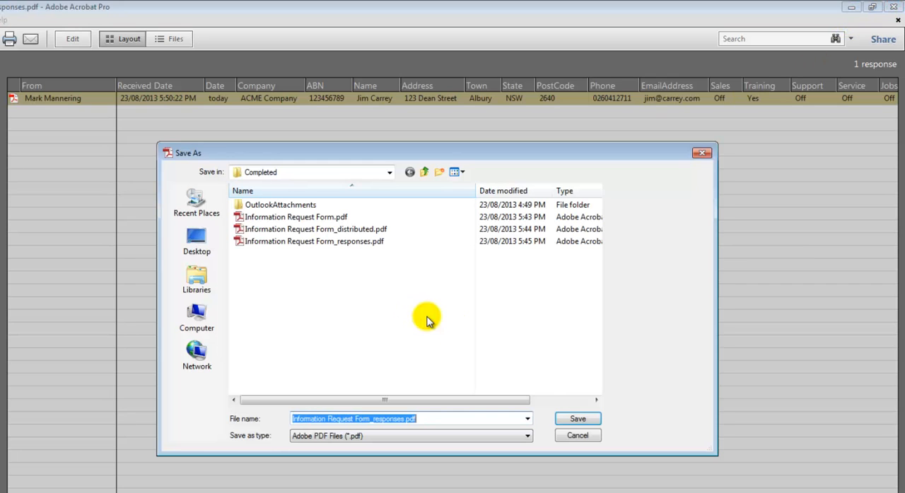
pyautogui.click(559, 418)
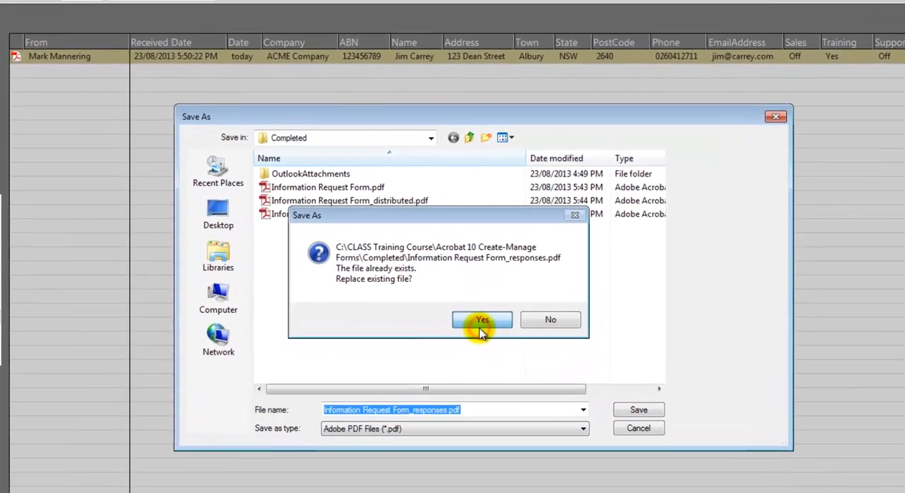
pyautogui.click(481, 321)
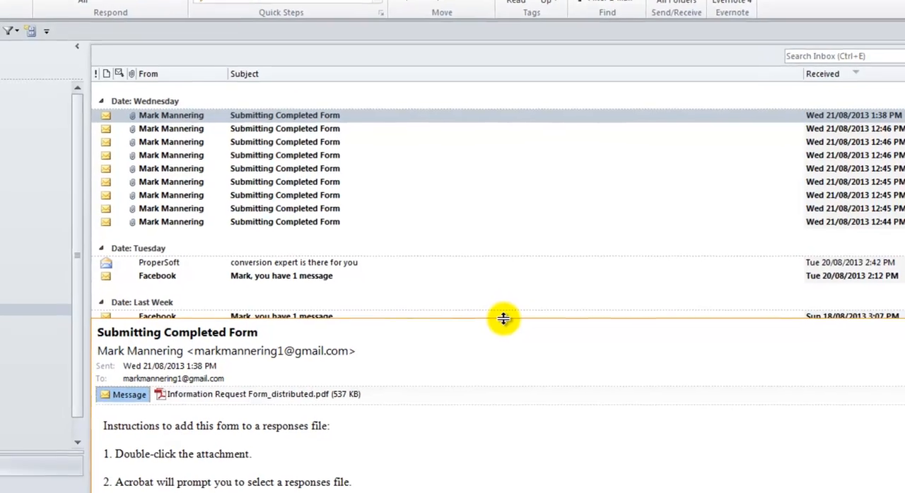
# Add the form attached to the second Submitting Completed Form e-mail to Information Request Form_responses.pdf and dismiss the welcome page.
pyautogui.click(328, 79)
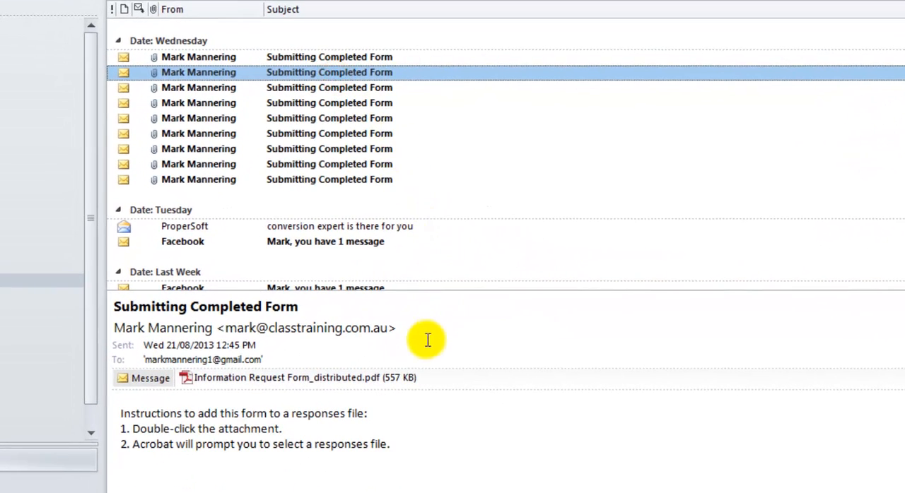
pyautogui.doubleClick(285, 375)
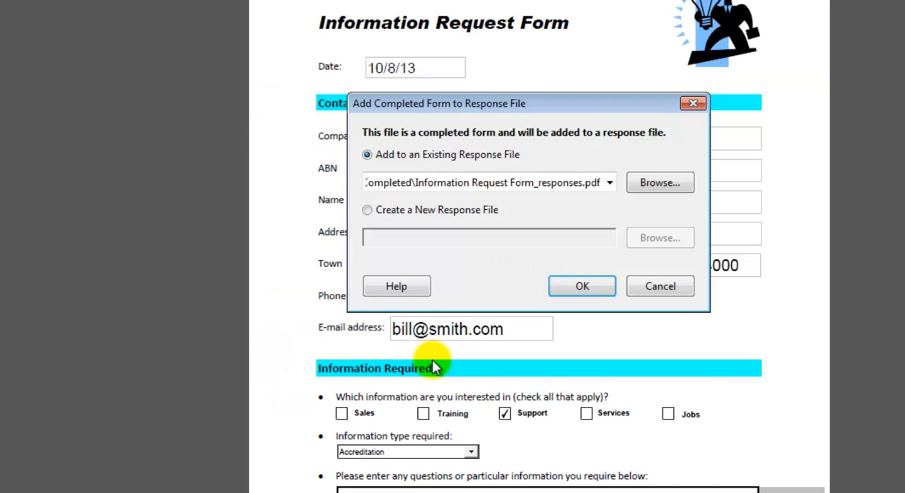
pyautogui.click(582, 286)
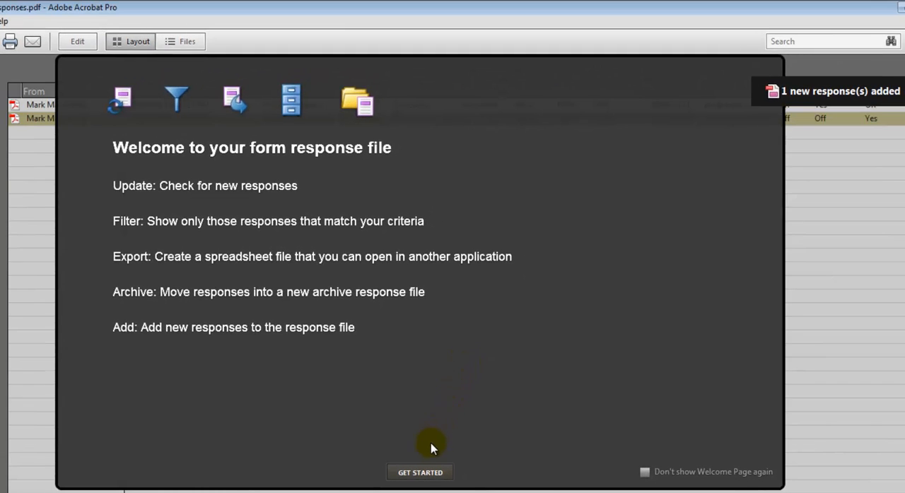
pyautogui.click(419, 472)
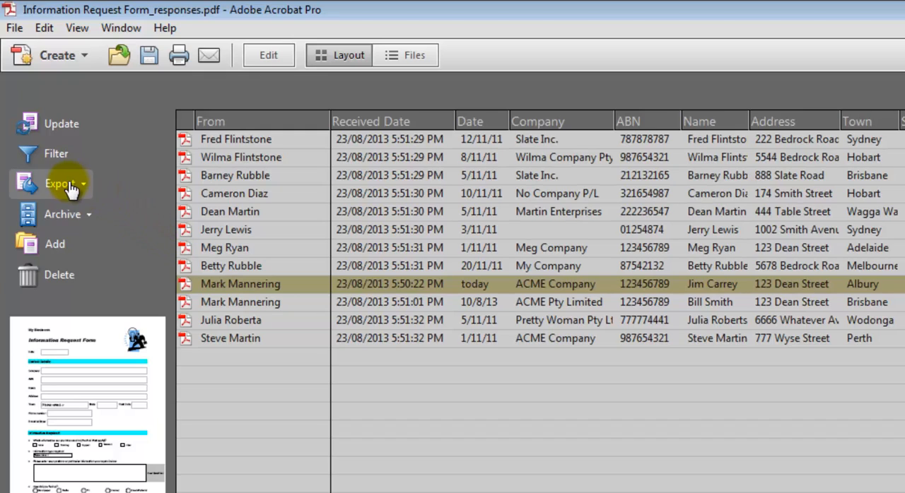
# Export all responses to a CSV file named My data in the OutlookAttachments folder.
pyautogui.click(70, 185)
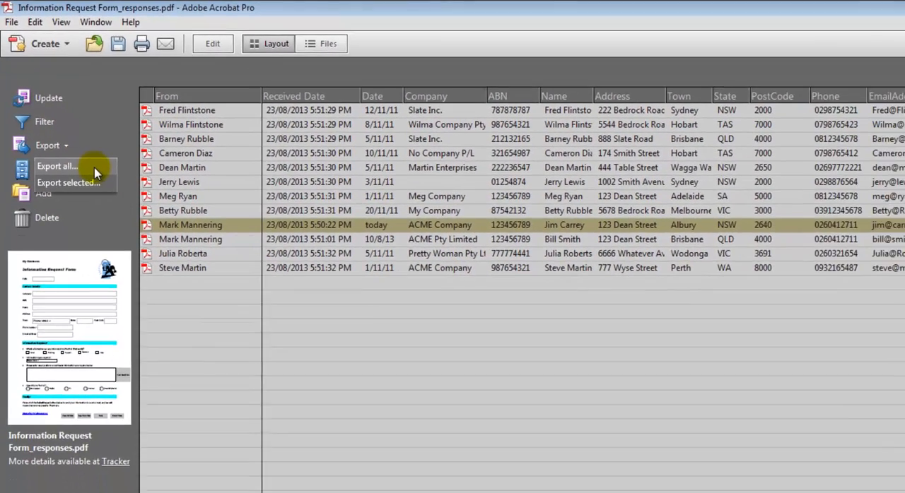
pyautogui.click(94, 170)
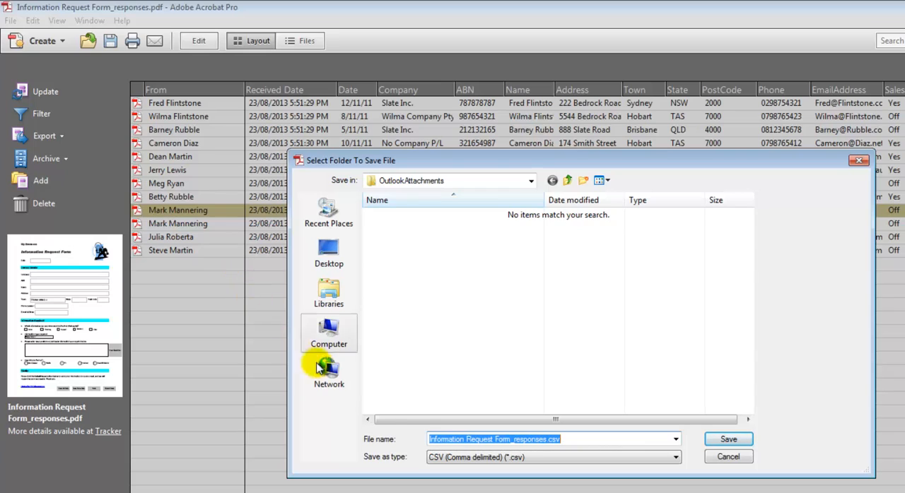
pyautogui.write('My data')
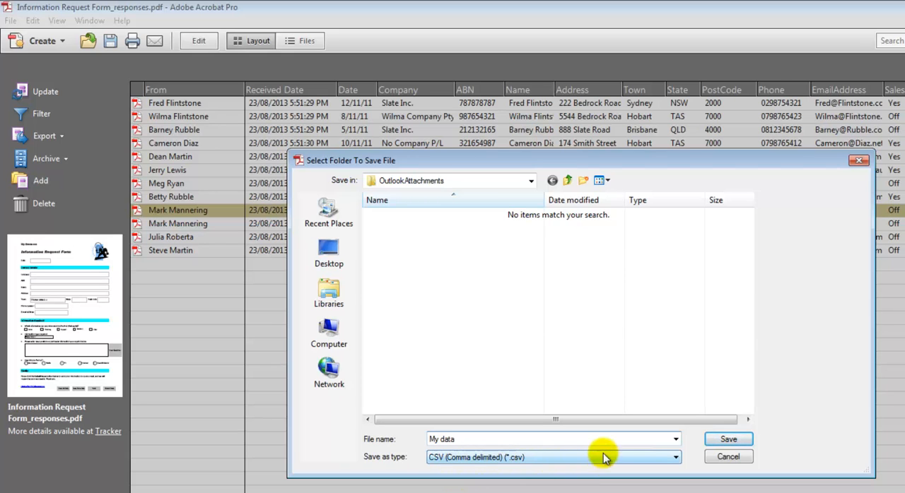
pyautogui.click(728, 440)
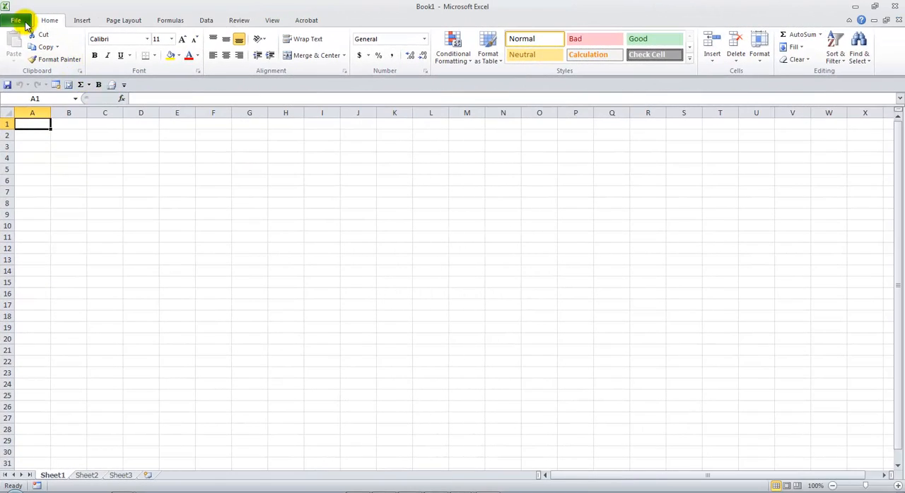
# Switch to Excel and open My data.csv from the OutlookAttachments folder.
pyautogui.click(15, 19)
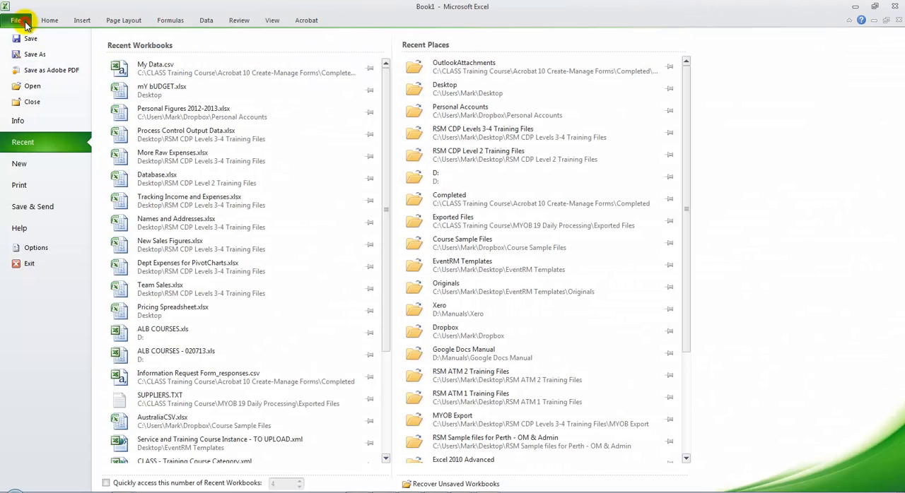
pyautogui.click(32, 86)
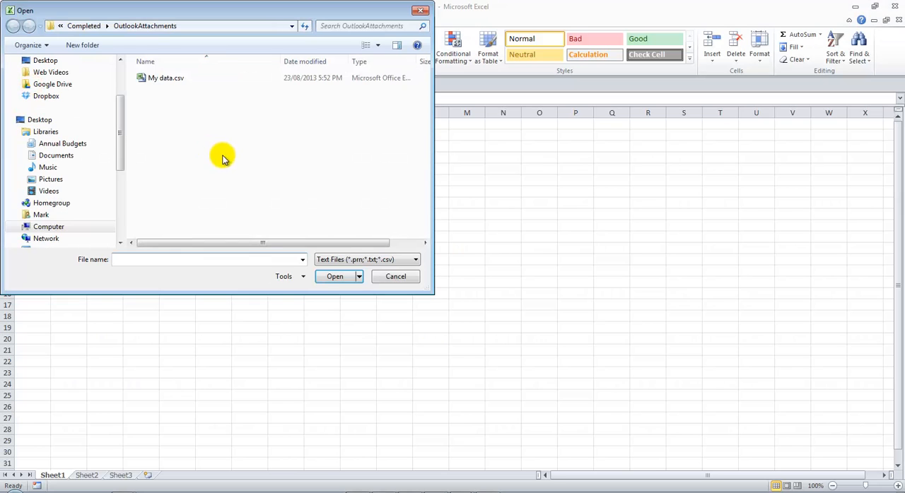
pyautogui.doubleClick(172, 81)
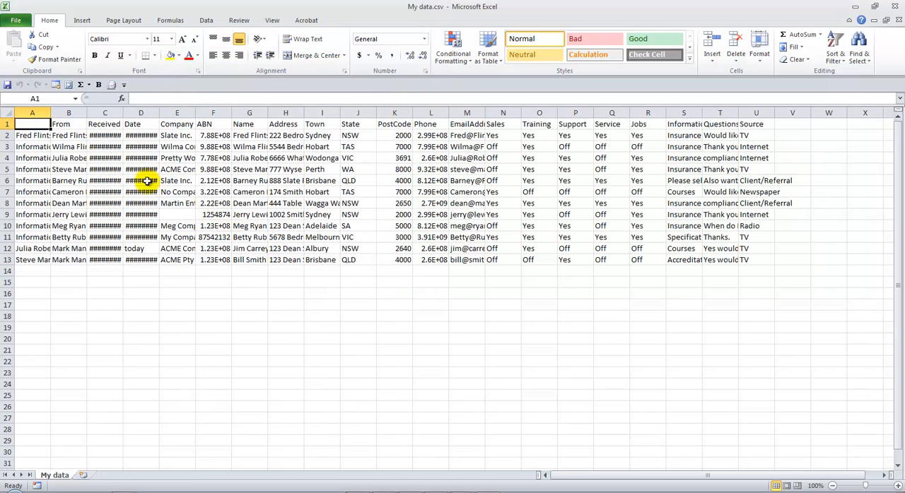
# Autofit the widths of all columns in the My data sheet and deselect the sheet.
pyautogui.click(8, 114)
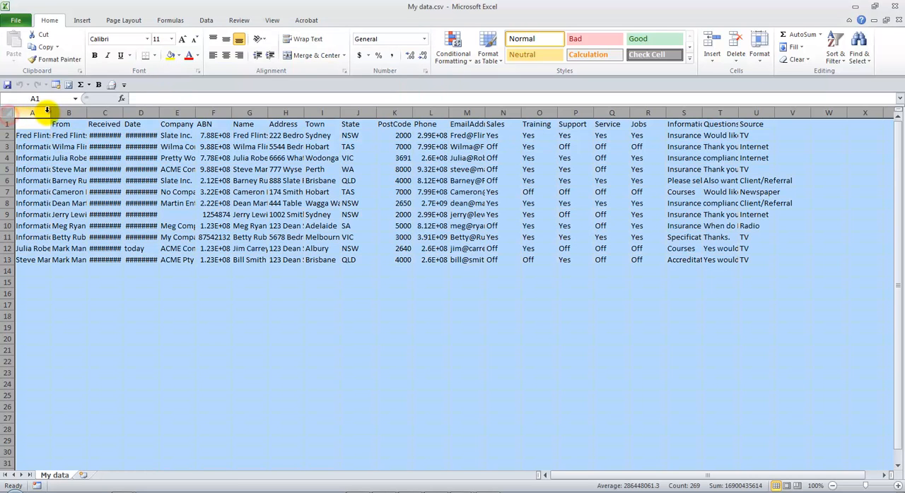
pyautogui.doubleClick(49, 113)
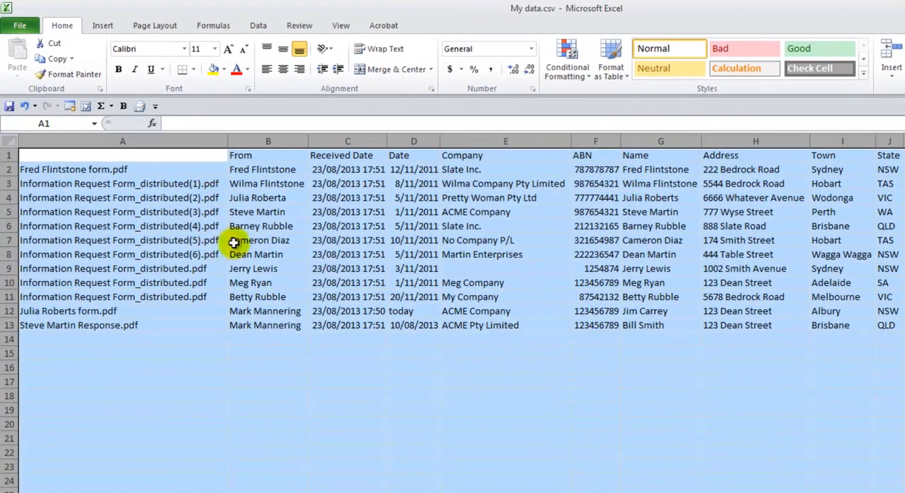
pyautogui.click(240, 322)
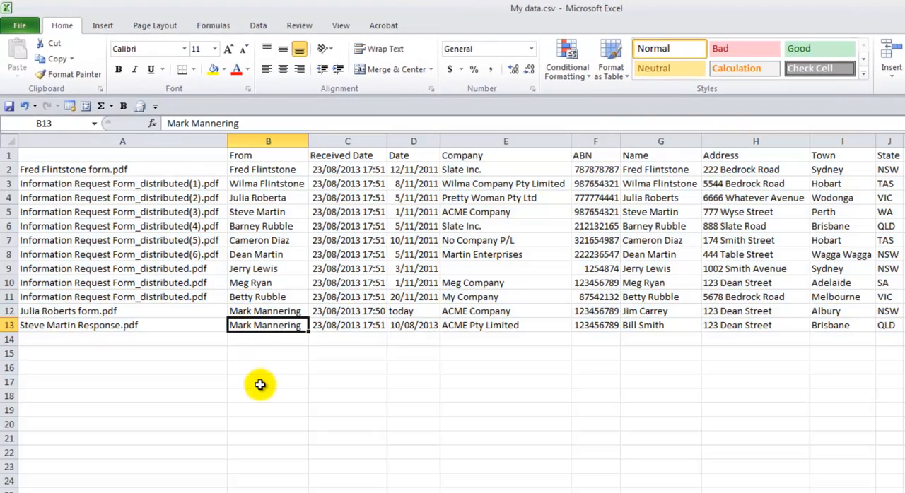